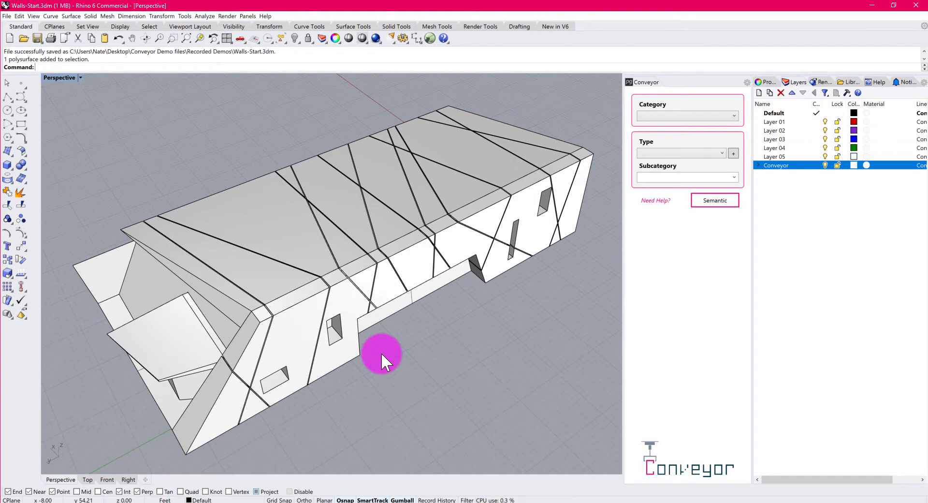
- Examine the building model from several sides, selecting its patterned facade, sloped side wall and end walls in turn
right_drag(403, 329, 442, 315)
click(326, 272)
click(490, 254)
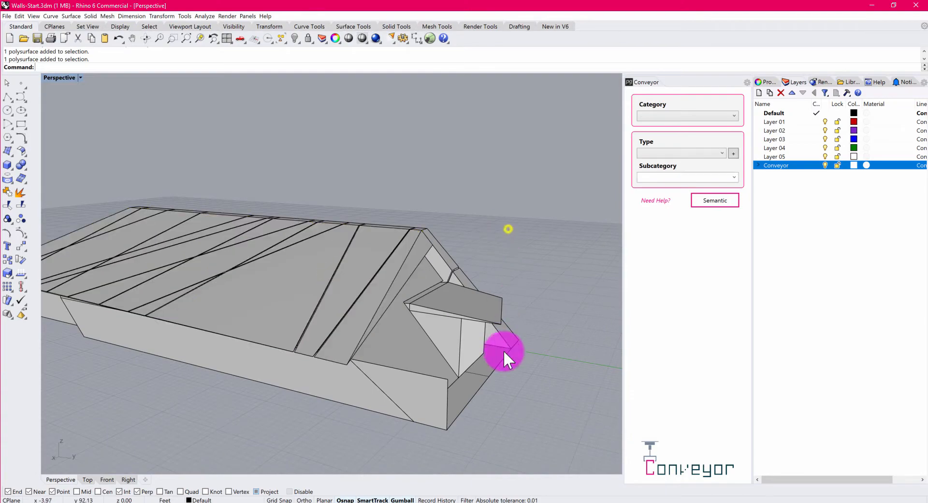
click(483, 365)
click(532, 271)
right_drag(533, 272, 315, 329)
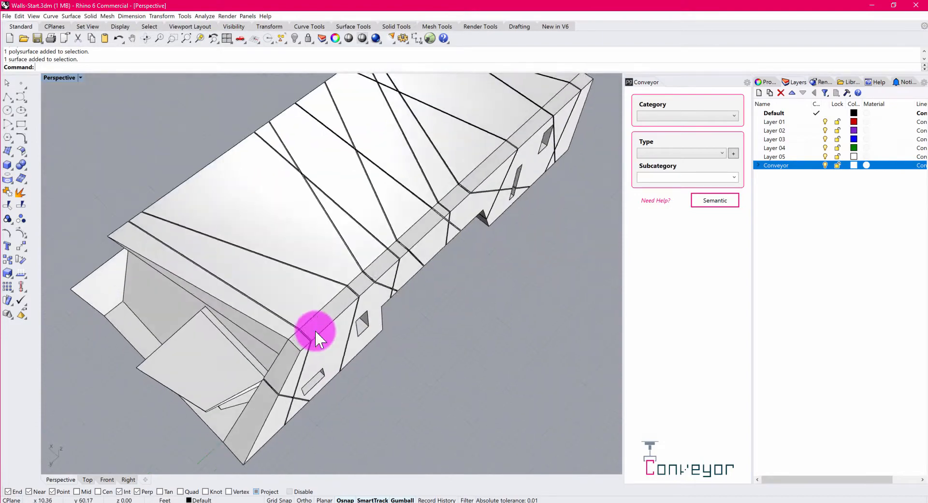
scroll(395, 249, up, 4)
right_drag(448, 290, 472, 287)
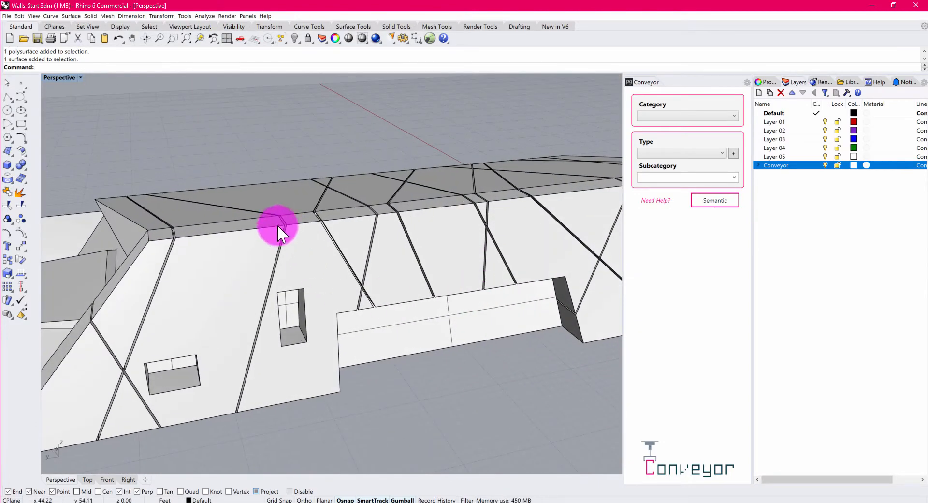
right_drag(238, 226, 127, 322)
click(111, 322)
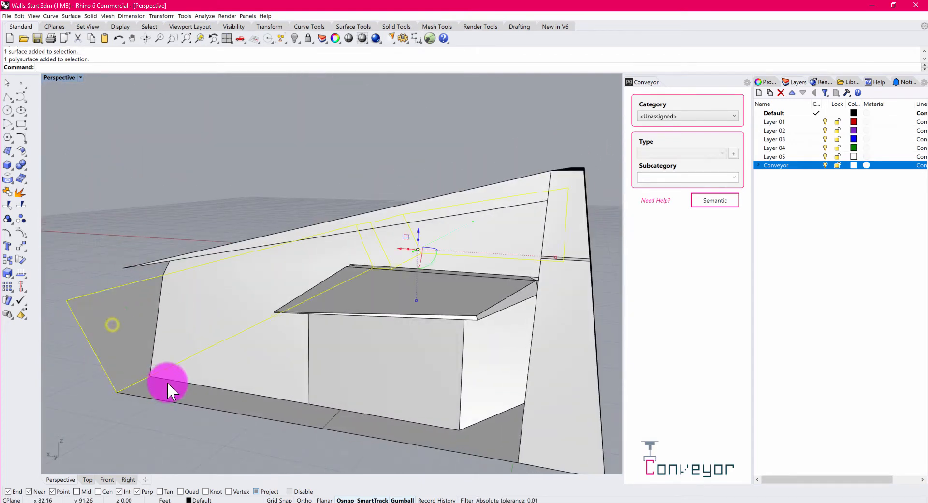
click(152, 196)
click(260, 355)
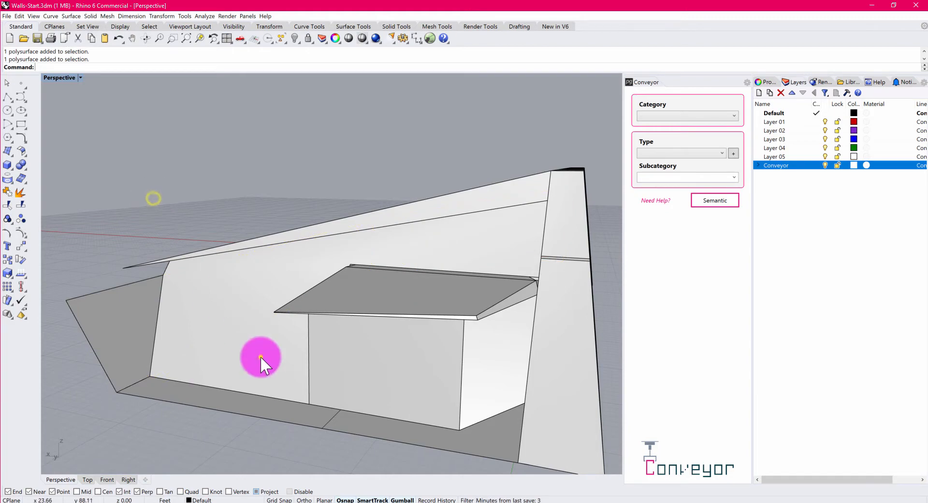
click(203, 213)
right_drag(366, 251, 401, 300)
- Temporarily hide the patterned roof to examine the interior walls and floor, and restore the hidden roof
click(402, 299)
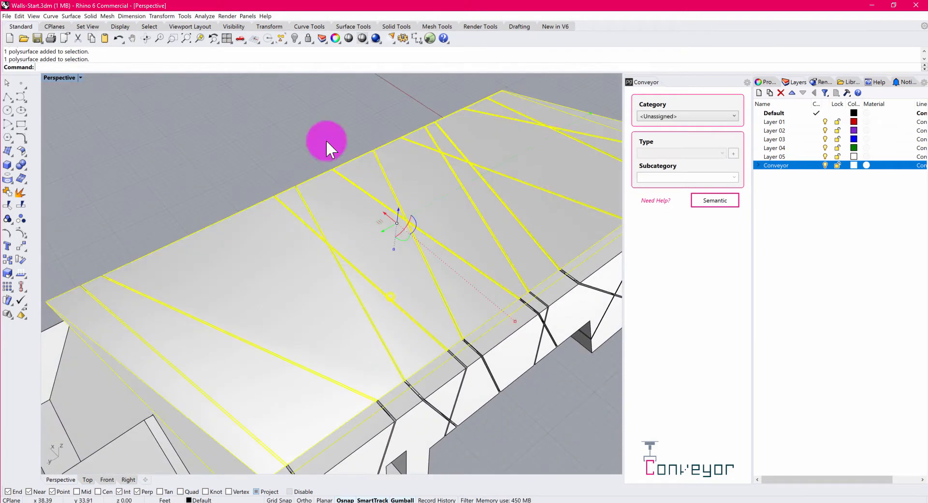
click(297, 35)
right_drag(387, 126, 528, 176)
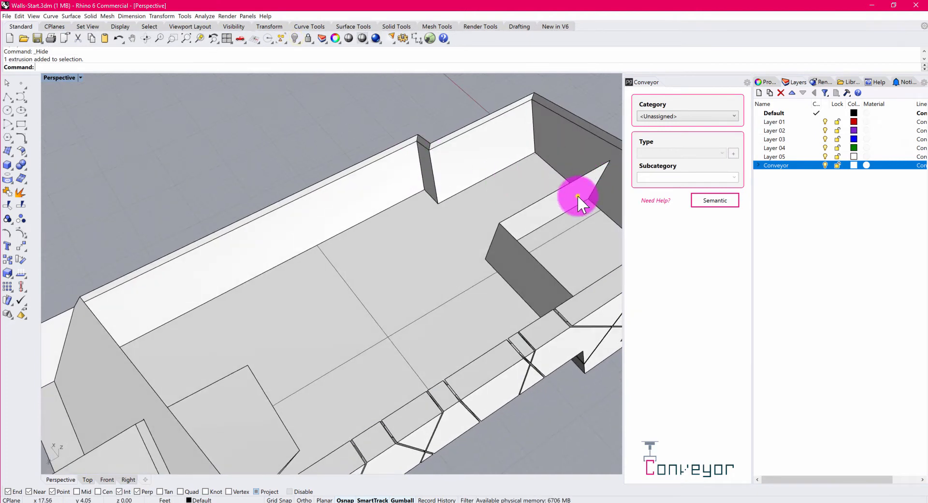
click(577, 194)
key(ctrl+h)
right_drag(242, 156, 373, 218)
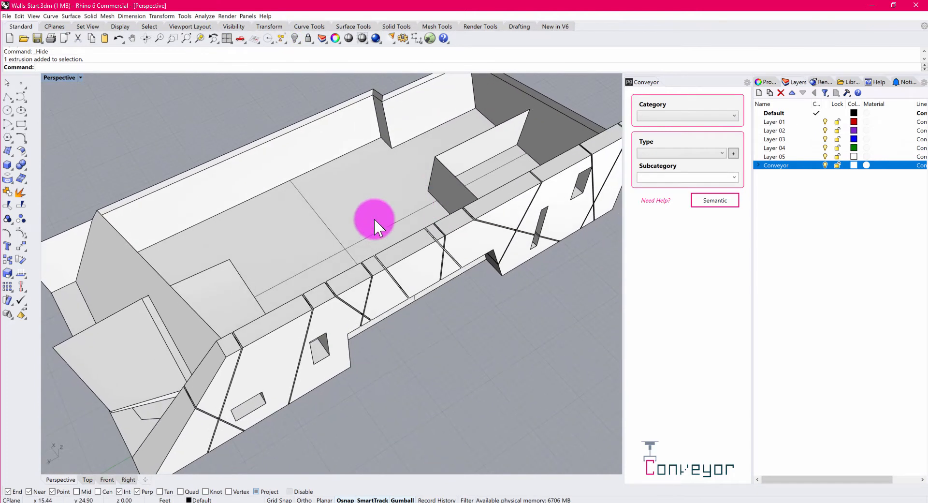
click(367, 218)
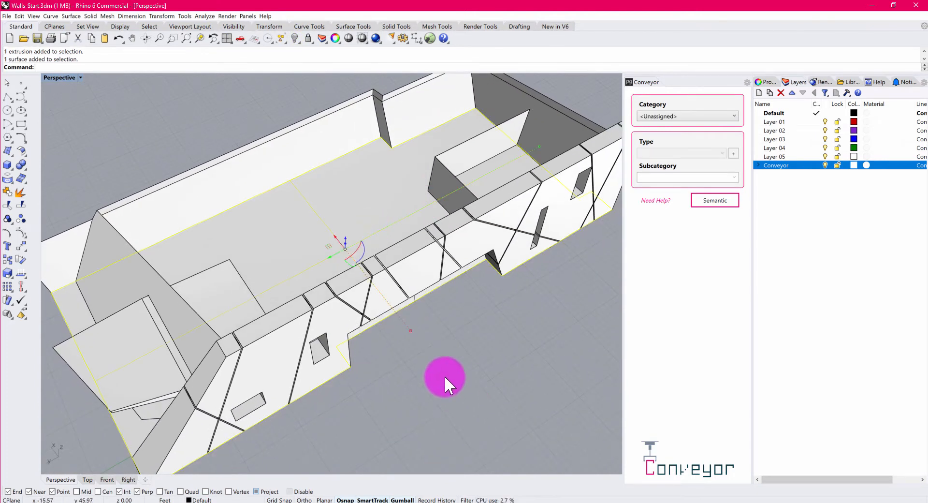
key(ctrl+h)
right_drag(396, 363, 483, 344)
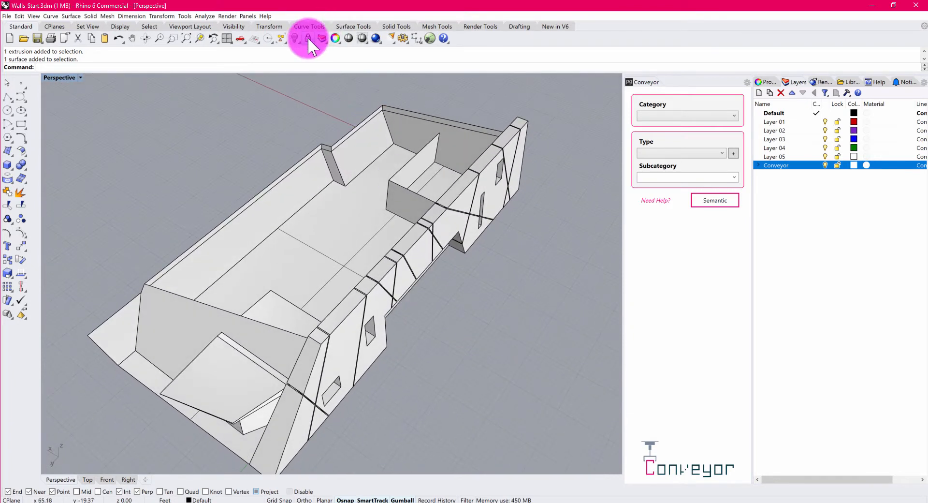
right_click(294, 38)
mouse_move(432, 283)
right_down()
mouse_move(425, 269)
mouse_move(347, 260)
mouse_move(483, 288)
mouse_move(517, 281)
mouse_move(507, 266)
mouse_move(466, 266)
mouse_move(442, 273)
mouse_move(438, 293)
right_up()
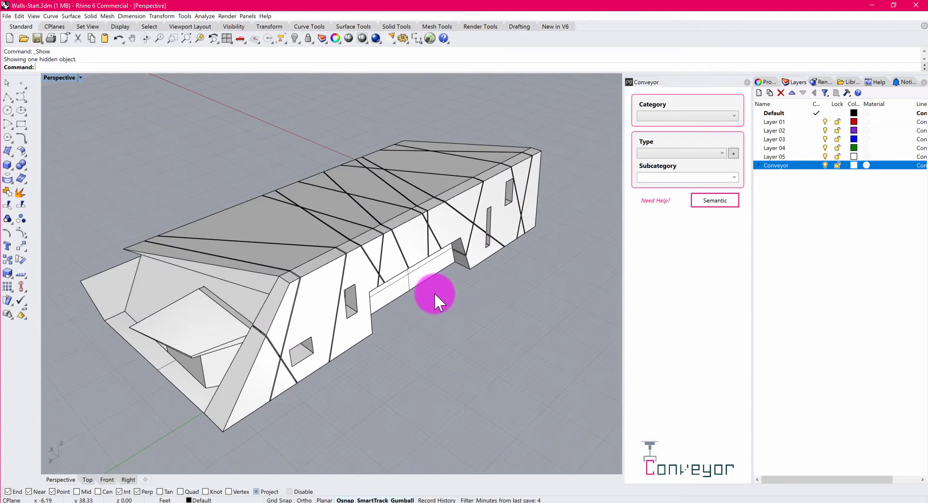
right_drag(459, 311, 225, 274)
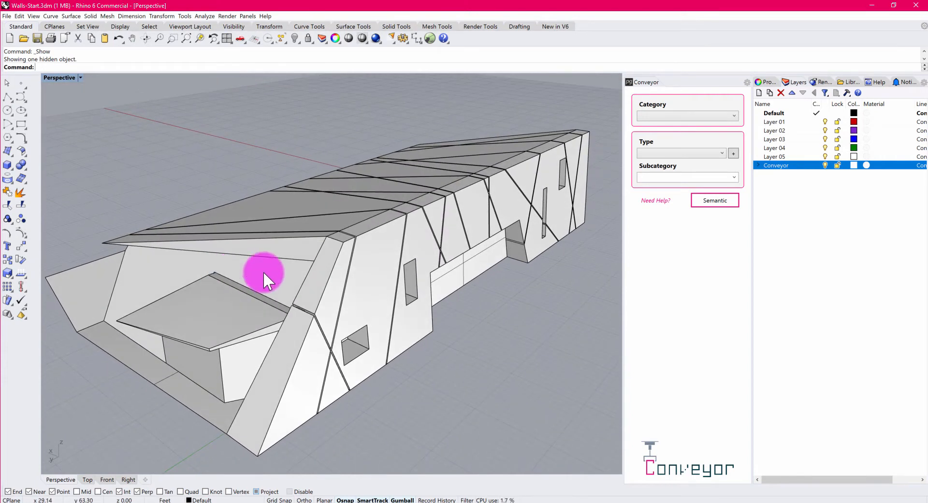
- Switch to Revit to check the sheet, return to Rhino and examine the patterned facade wall and the end wall
click(414, 472)
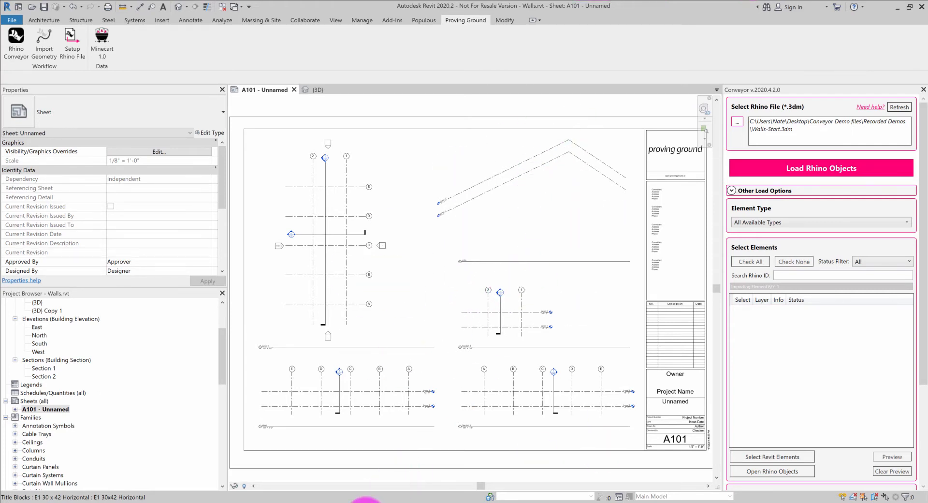
click(370, 498)
click(360, 307)
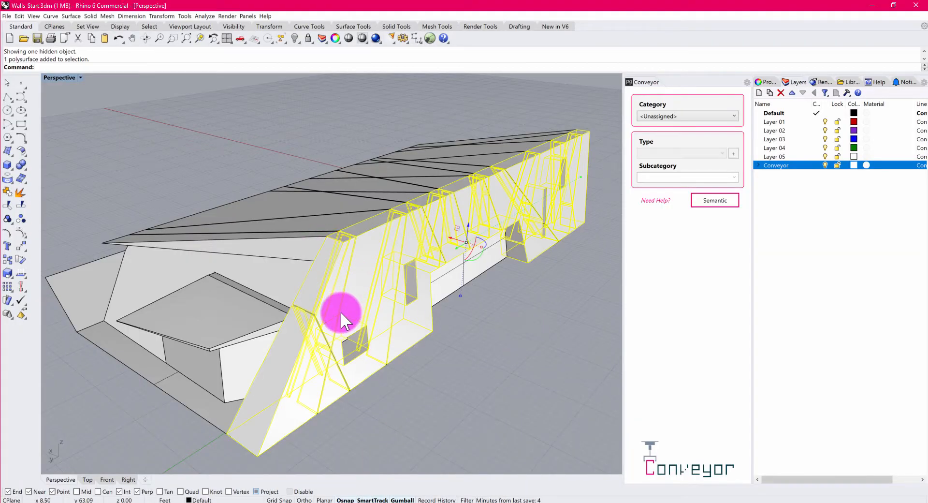
click(286, 242)
click(290, 275)
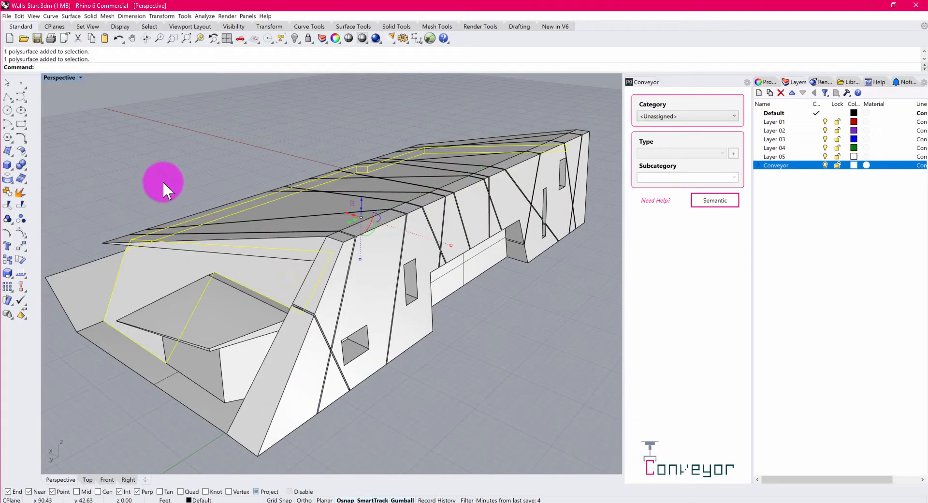
click(145, 187)
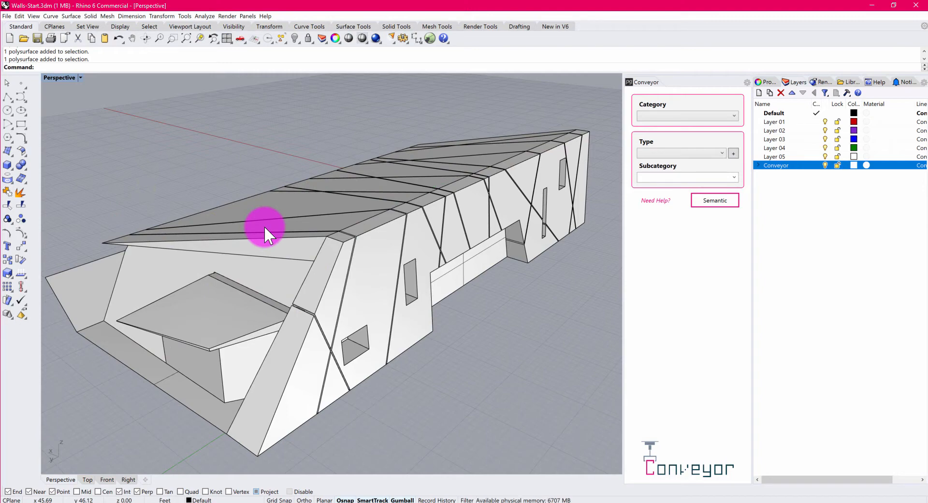
click(326, 277)
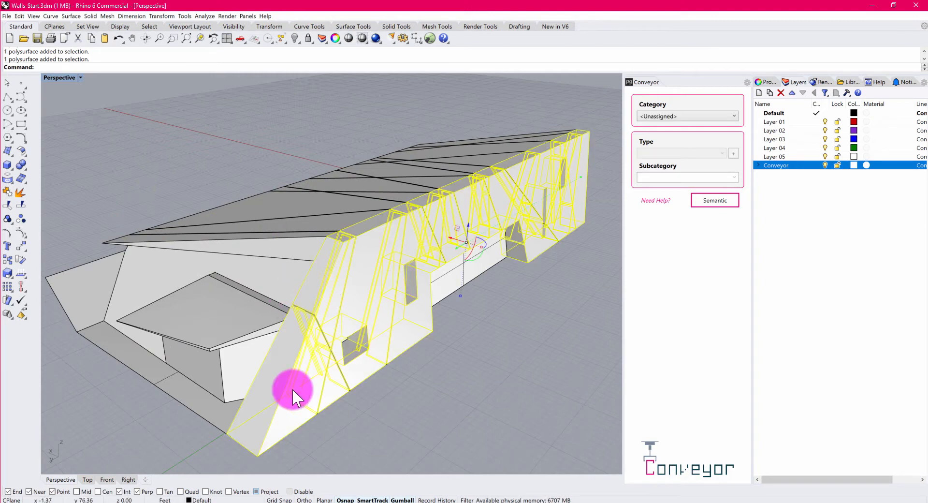
right_drag(295, 388, 344, 354)
click(280, 135)
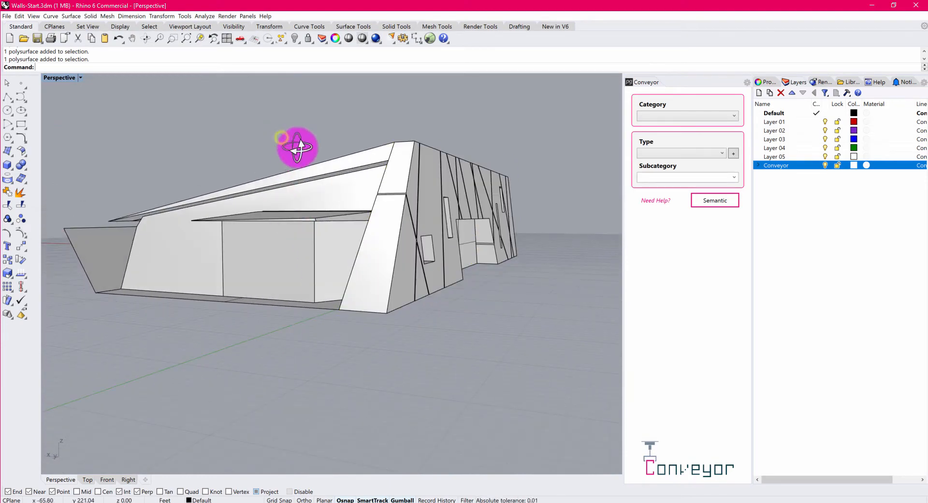
right_drag(299, 149, 327, 201)
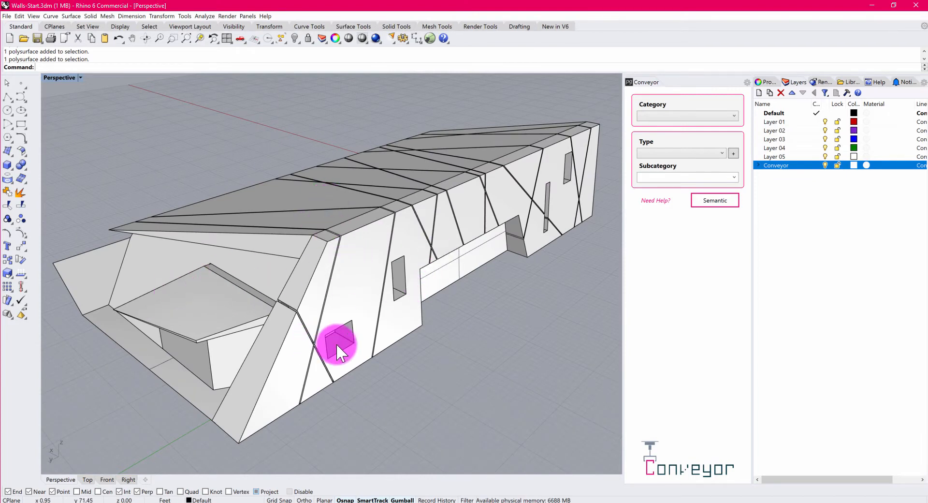
- Isolate the patterned facade wall with its window openings so the rest of the building is hidden
click(343, 287)
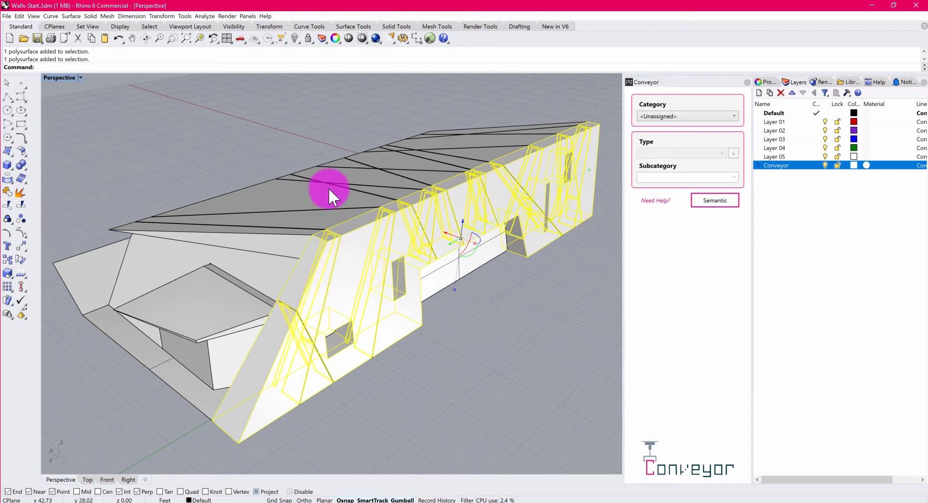
click(296, 40)
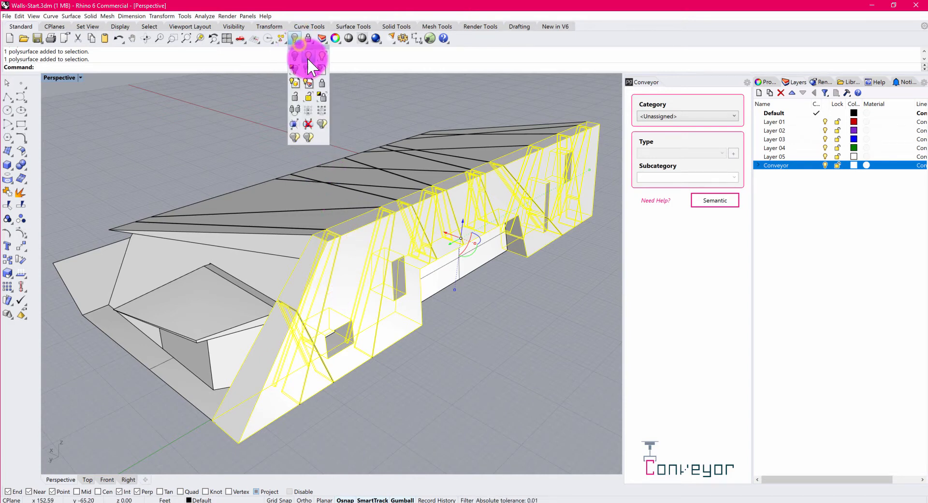
click(294, 69)
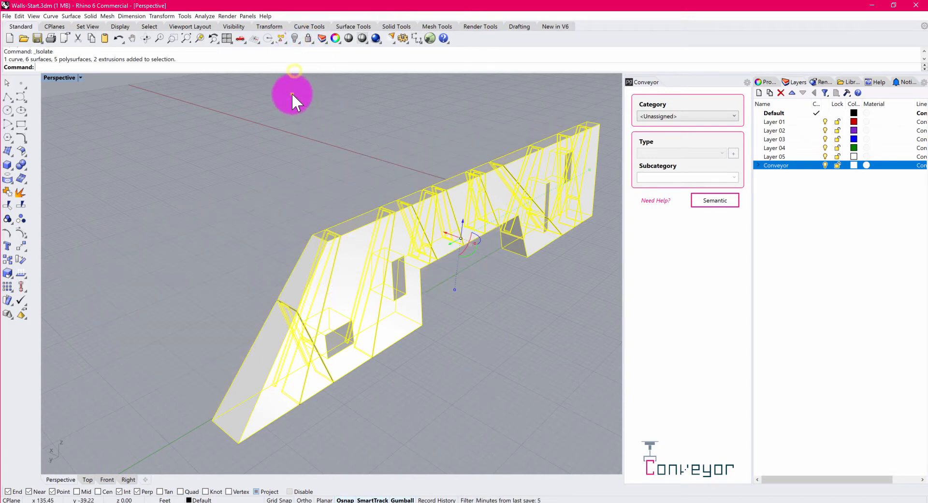
right_drag(292, 93, 514, 338)
right_drag(332, 257, 310, 261)
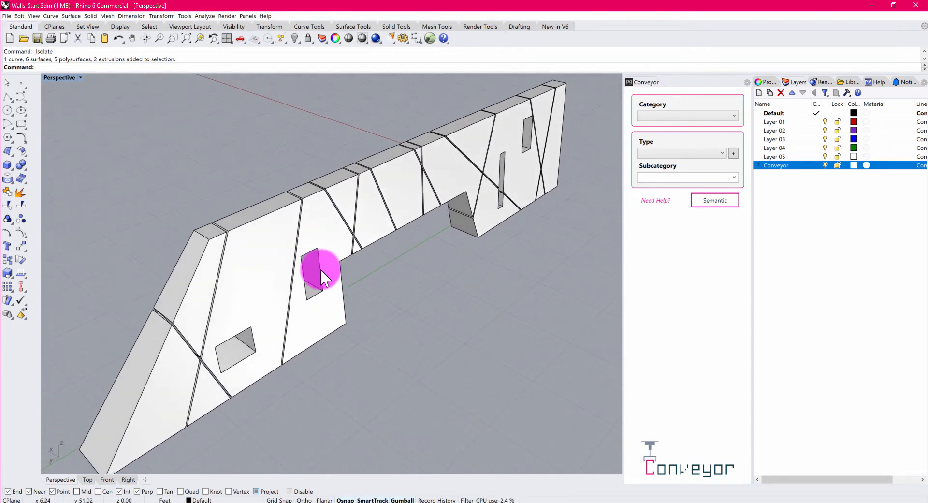
right_drag(359, 249, 380, 189)
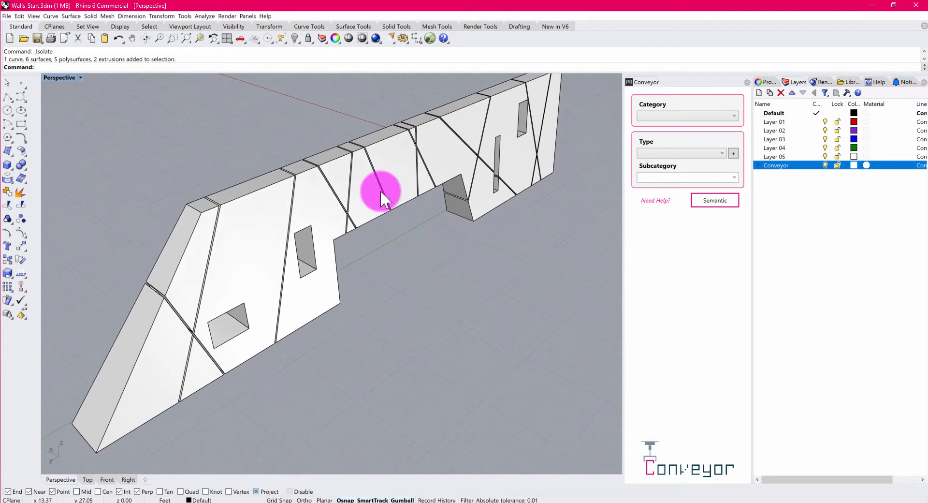
- Assign the Walls-FaceBased category to the patterned facade wall in Conveyor
click(380, 189)
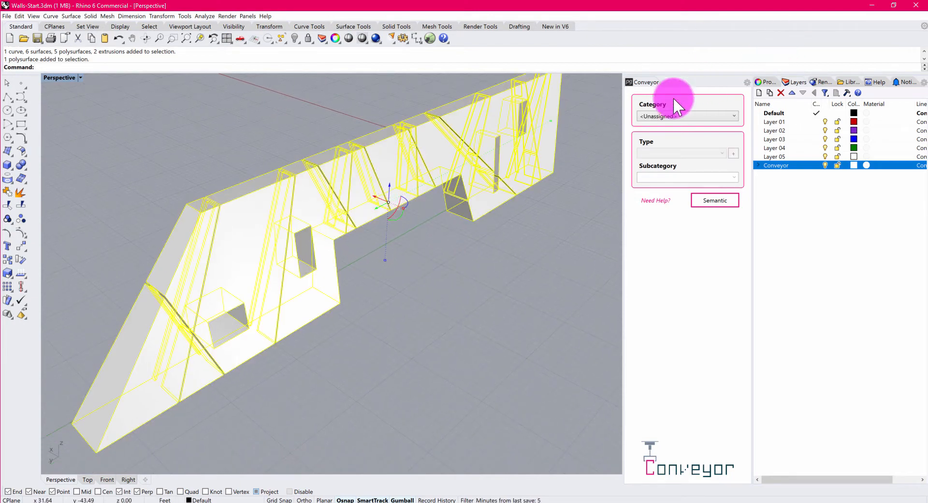
click(671, 117)
click(586, 116)
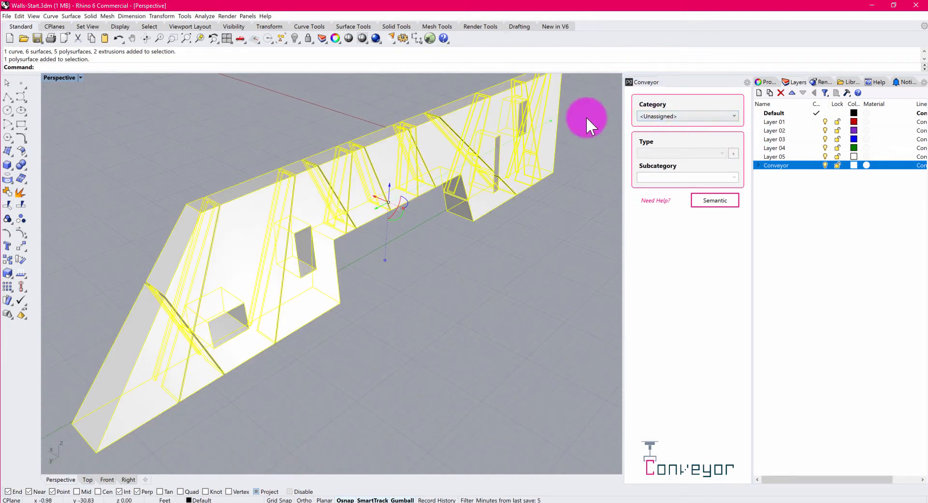
click(666, 117)
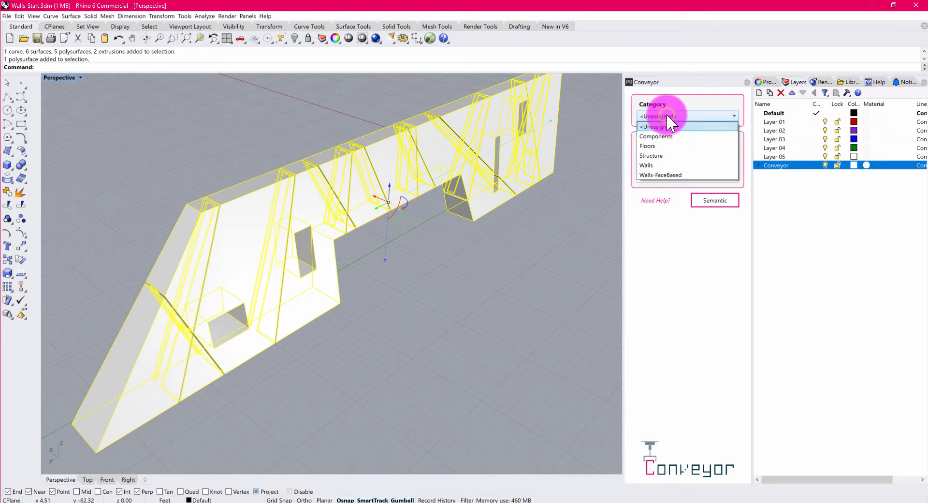
click(675, 173)
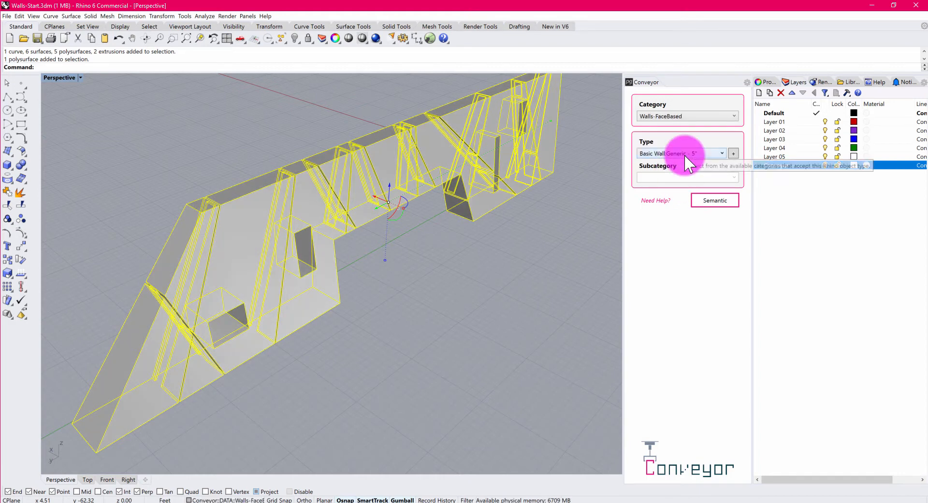
- Set the facade wall's Conveyor type to Solid Wall and clear the selection
click(582, 190)
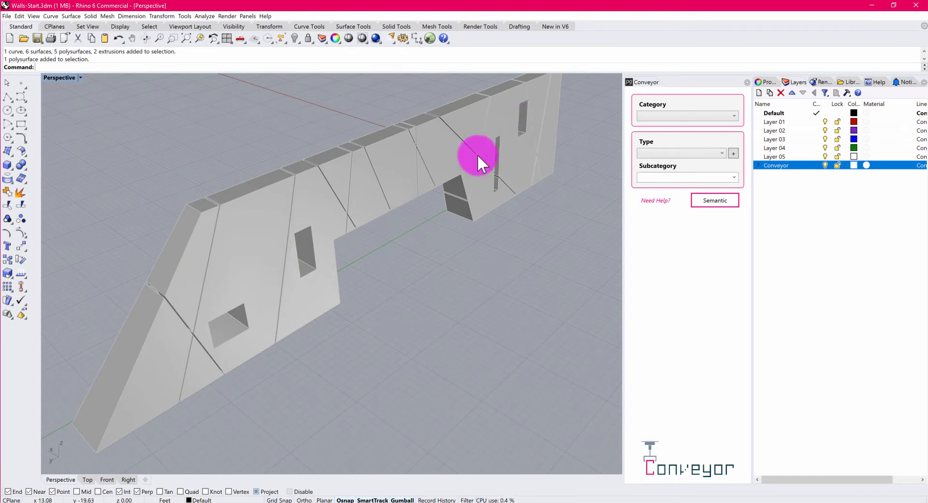
click(497, 108)
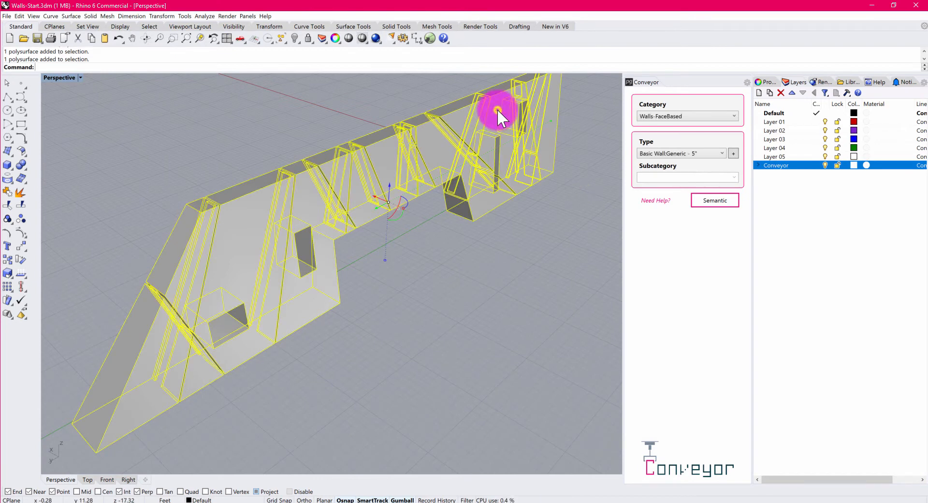
click(678, 152)
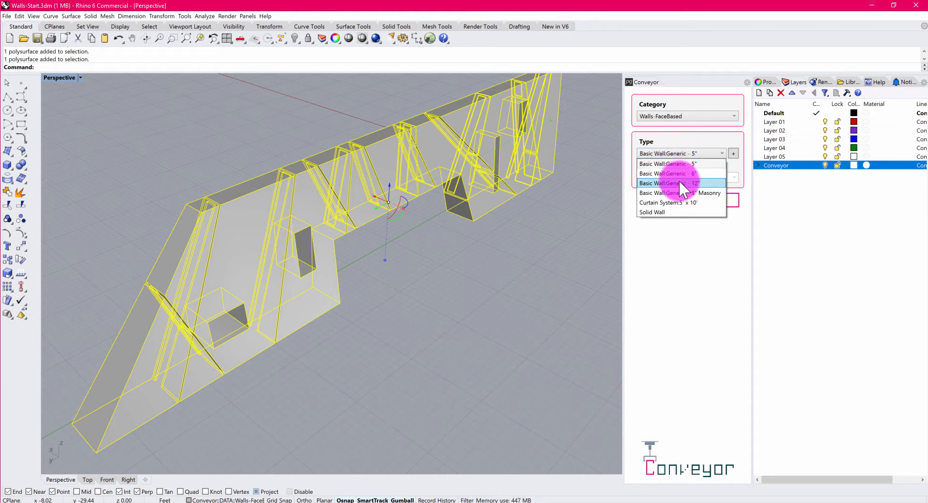
click(667, 213)
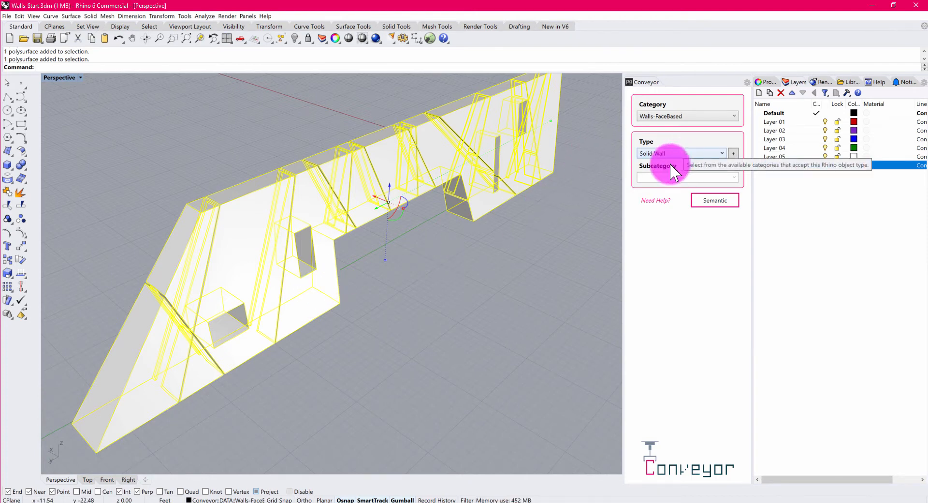
click(472, 247)
right_drag(472, 253, 485, 255)
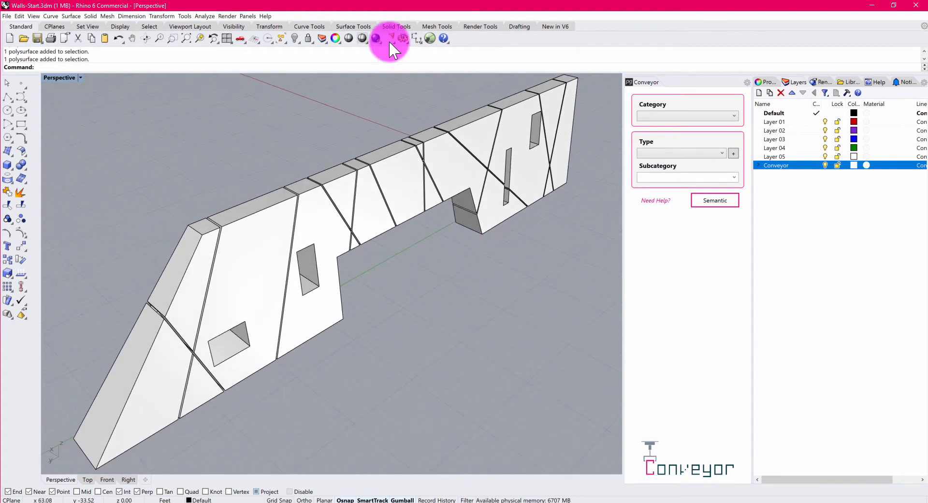
- Show all hidden building parts again and assign the Floors category to the large patterned roof in Conveyor
click(294, 37)
right_drag(330, 220, 286, 219)
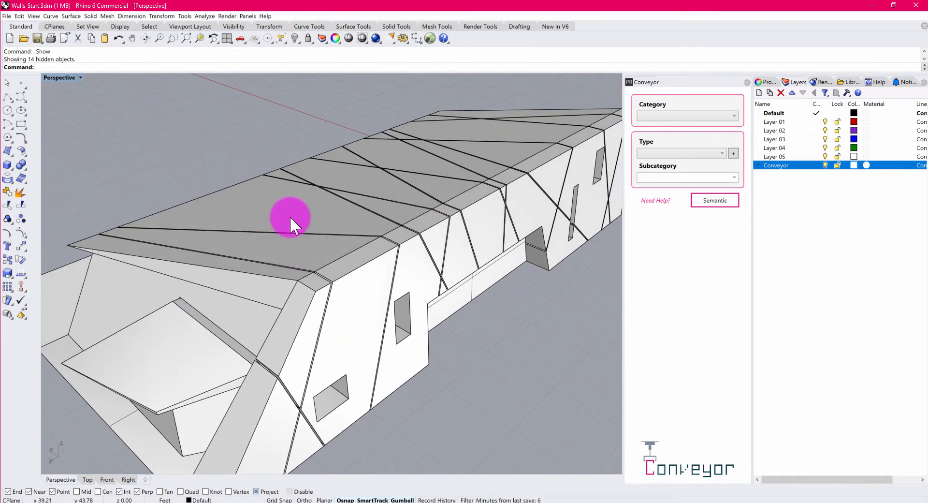
click(289, 216)
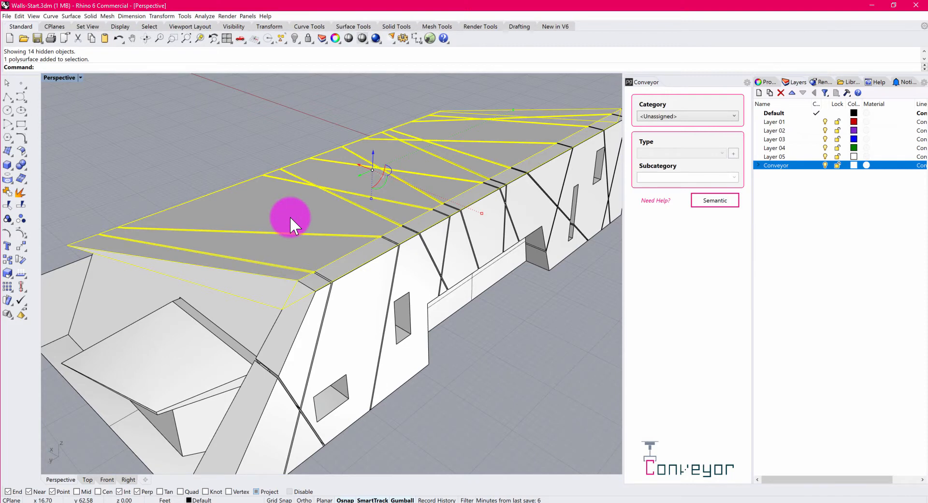
click(651, 116)
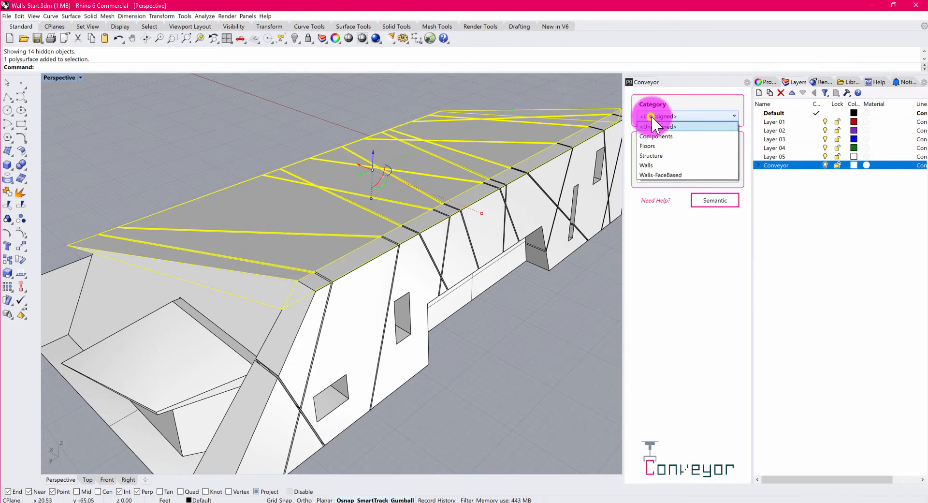
click(655, 145)
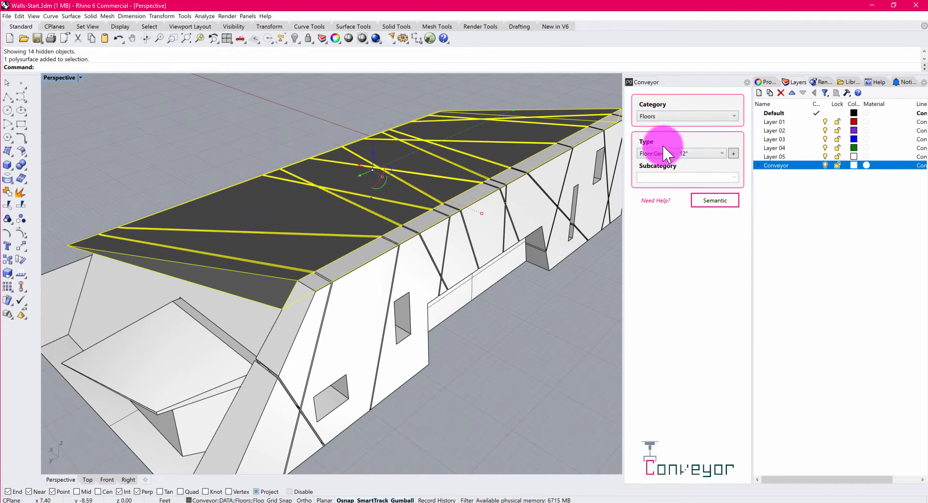
- Set the large roof's Conveyor type to Solid Roof and clear the selection
click(677, 150)
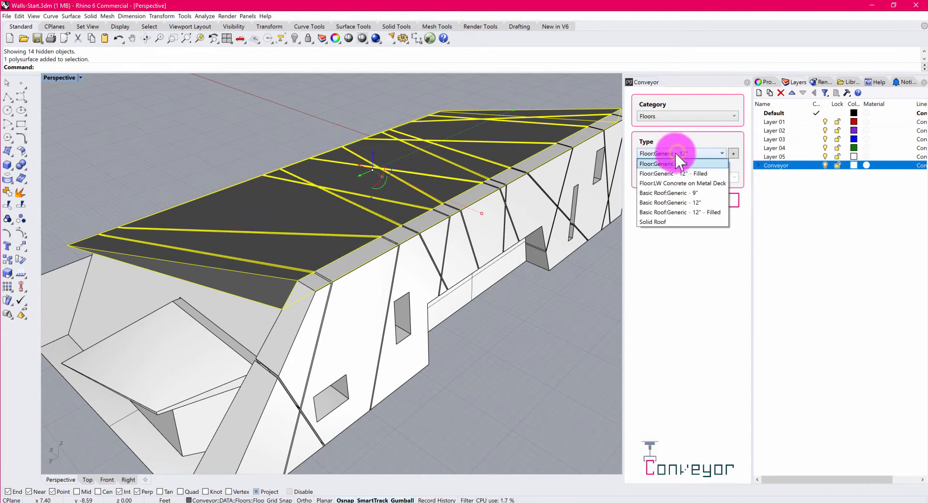
click(675, 220)
click(598, 316)
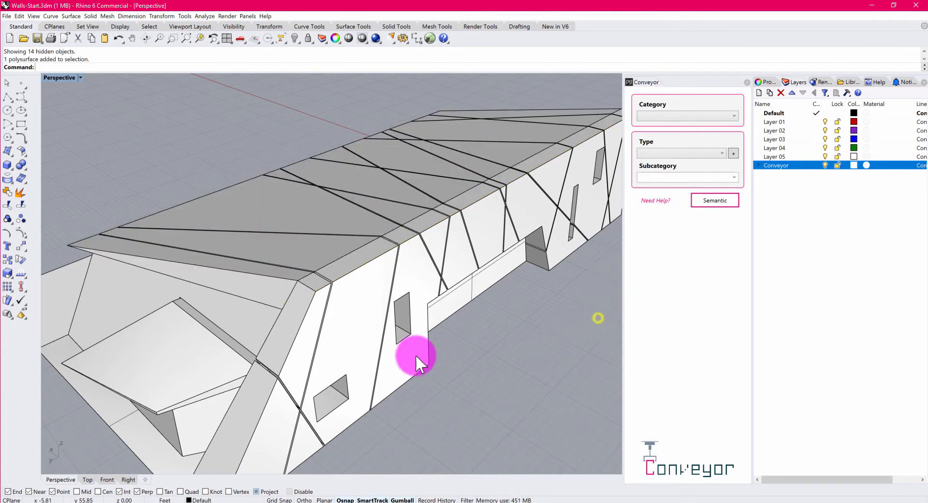
- Check the Conveyor assignments of the large roof and the patterned facade wall, leaving nothing selected
shift+right_drag(415, 358, 445, 312)
click(334, 296)
click(269, 225)
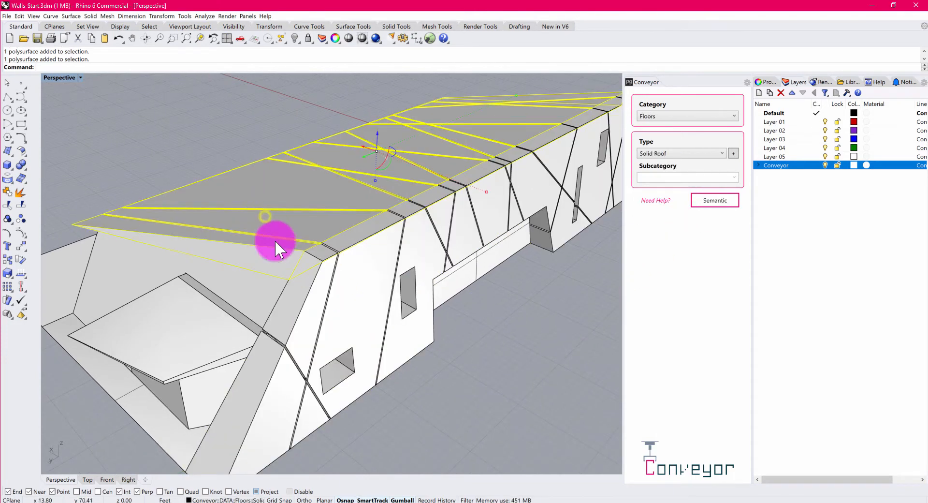
click(334, 313)
click(538, 411)
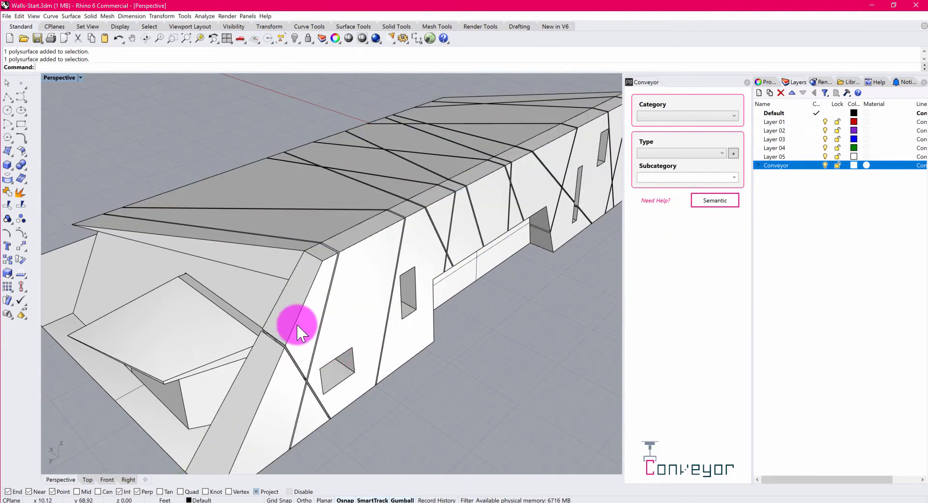
- Assign the Floors category and the Solid Roof type to the small lower roof over the projecting box
right_drag(297, 323, 247, 348)
click(247, 348)
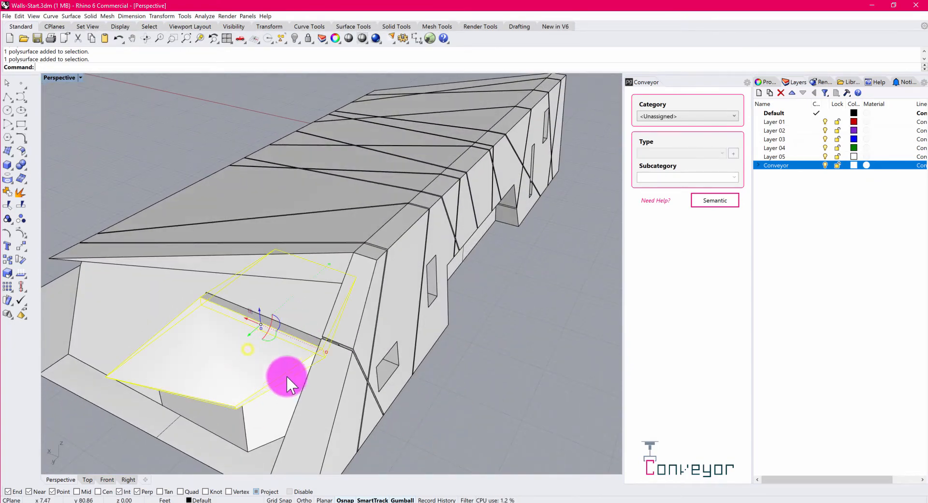
scroll(303, 332, up, 2)
mouse_move(303, 332)
right_down()
mouse_move(336, 311)
mouse_move(356, 317)
mouse_move(289, 325)
mouse_move(298, 311)
mouse_move(282, 312)
mouse_move(313, 328)
mouse_move(296, 327)
mouse_move(289, 339)
mouse_move(315, 346)
mouse_move(300, 338)
mouse_move(309, 333)
right_up()
click(657, 116)
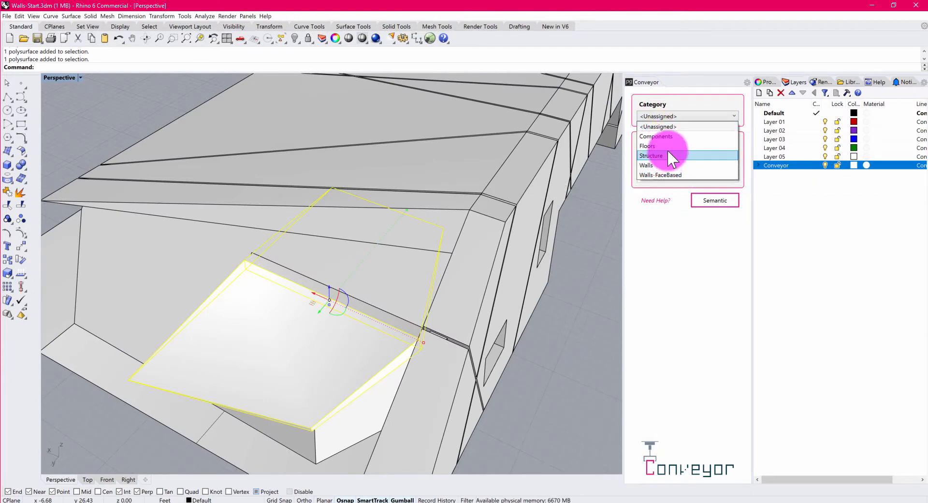
click(667, 148)
click(671, 155)
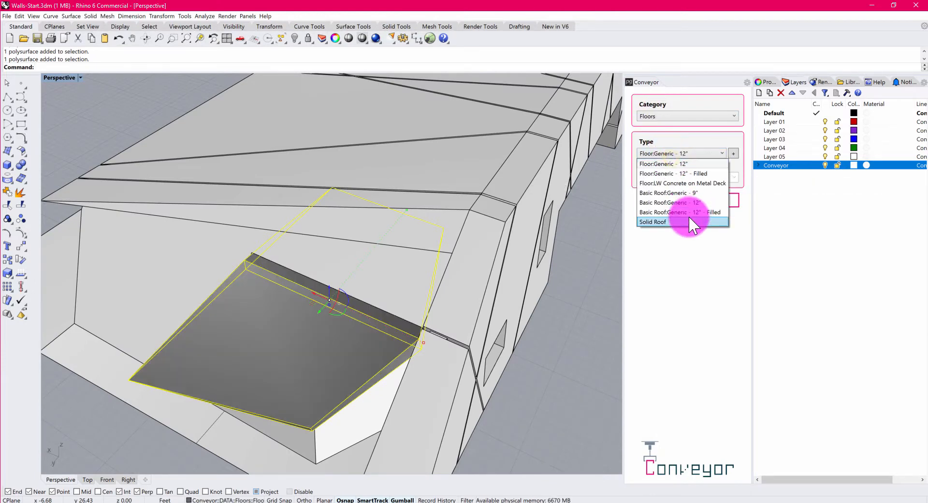
click(689, 217)
click(583, 382)
- Compare the Conveyor assignments of the lower roof, the main roof and the facade wall, leaving nothing selected
right_drag(583, 381, 500, 322)
scroll(501, 322, down, 5)
click(343, 227)
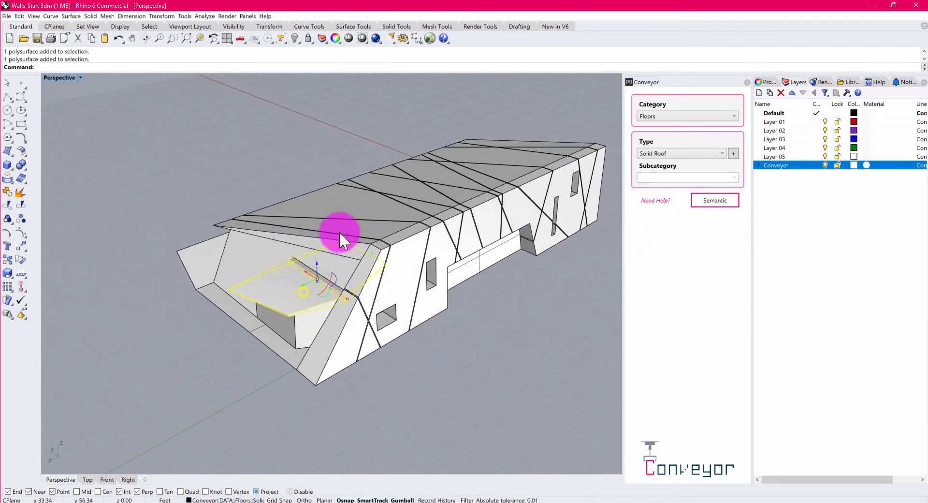
click(413, 276)
click(477, 360)
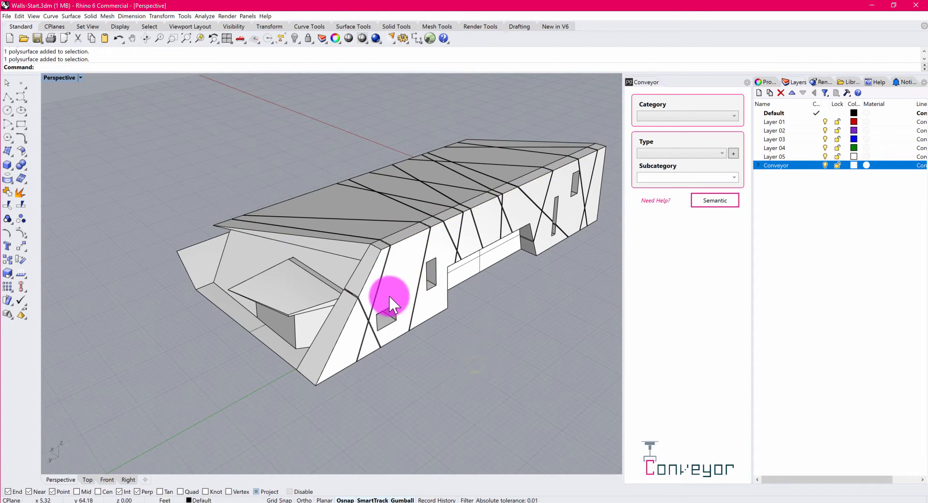
scroll(343, 278, up, 2)
right_drag(343, 279, 389, 293)
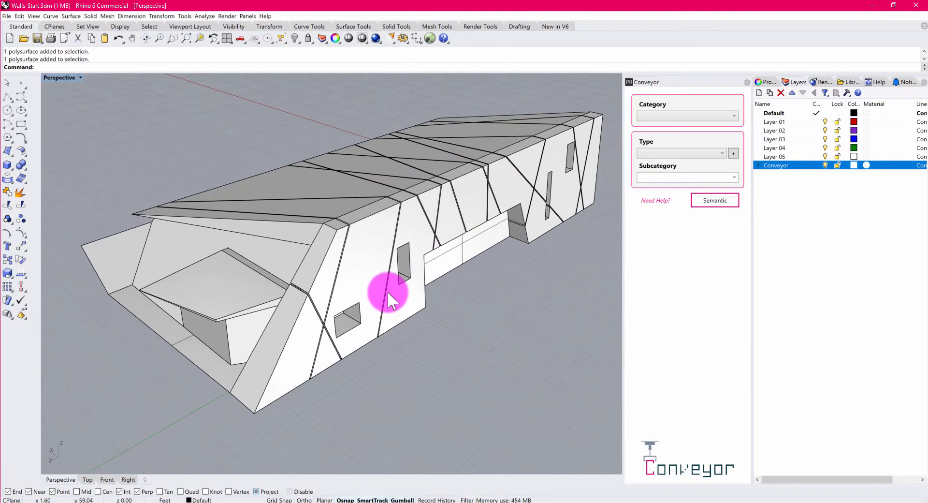
- Assign the Walls-FaceBased category to the folded, slanted wall on the side opposite the patterned facade
right_drag(283, 300, 393, 277)
click(394, 277)
right_drag(326, 311, 305, 303)
scroll(246, 272, up, 5)
shift+right_drag(300, 265, 391, 309)
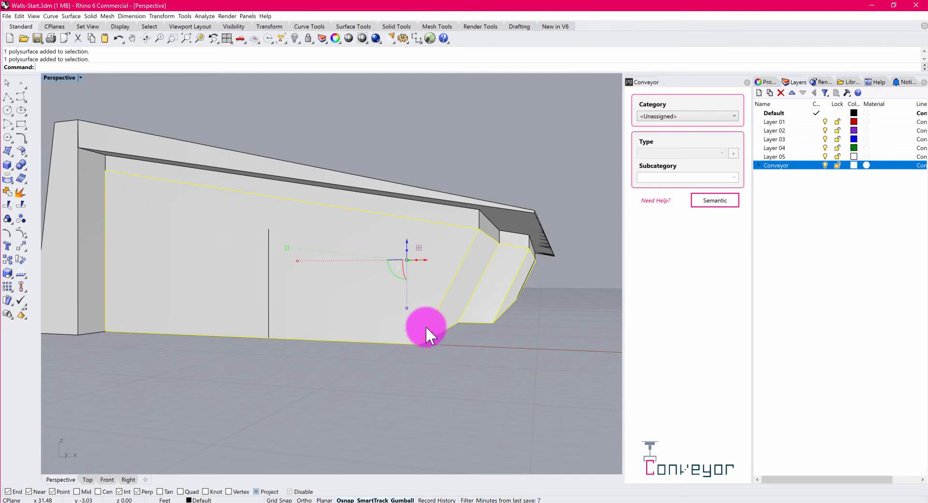
right_drag(477, 303, 376, 295)
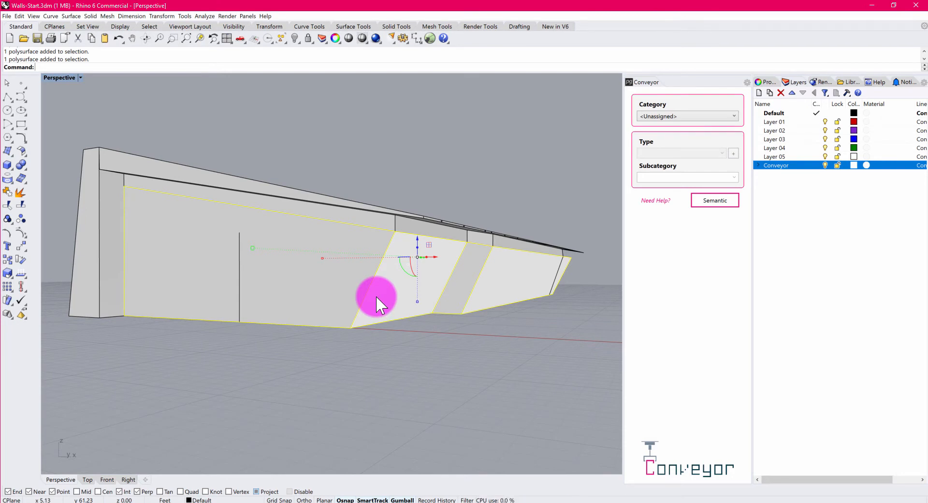
mouse_move(454, 287)
right_down()
mouse_move(435, 287)
mouse_move(449, 289)
right_up()
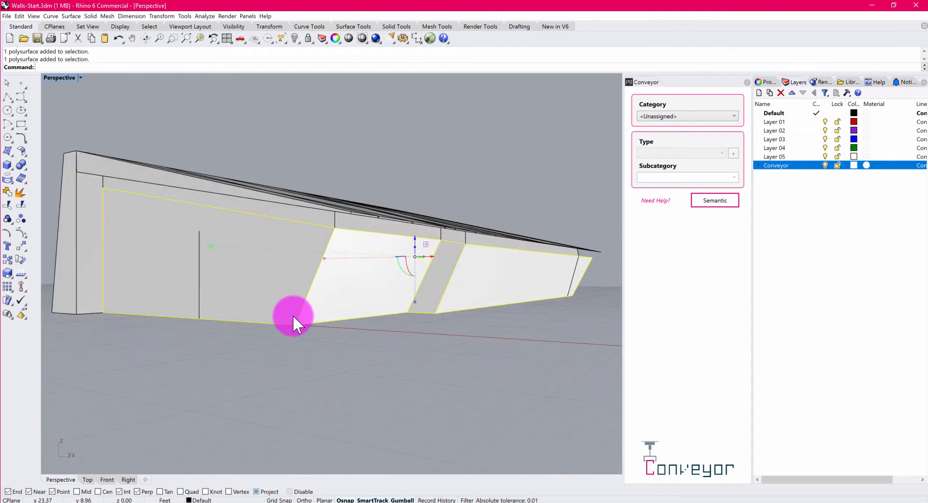
click(658, 115)
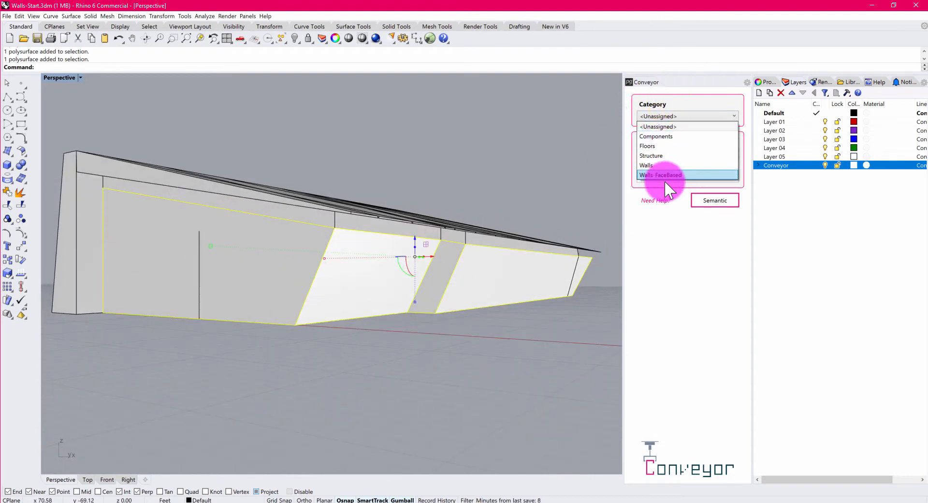
click(678, 173)
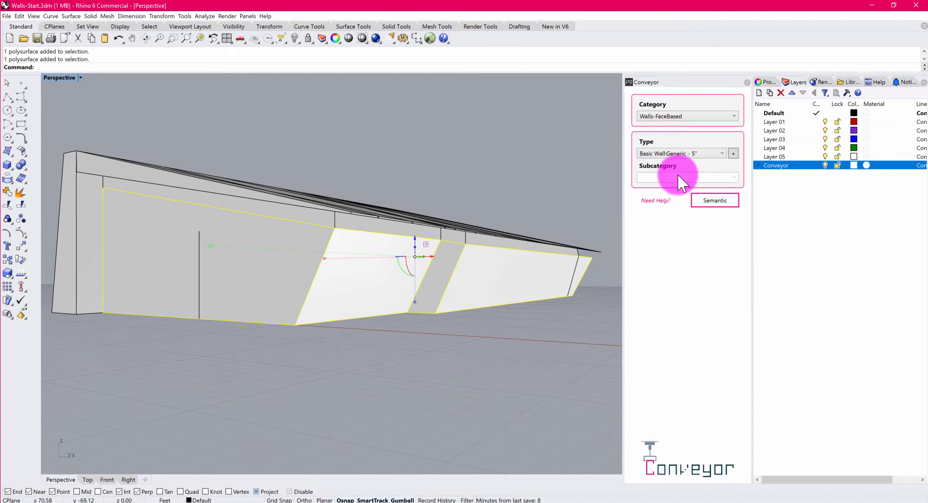
- Set the folded wall's Conveyor type to Basic Wall:Generic - 8" Masonry and clear the selection
click(665, 153)
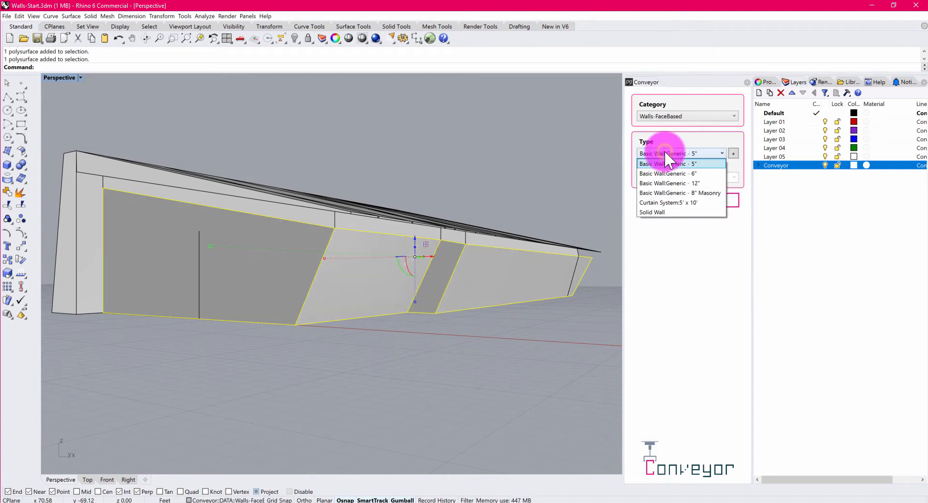
click(706, 195)
click(451, 130)
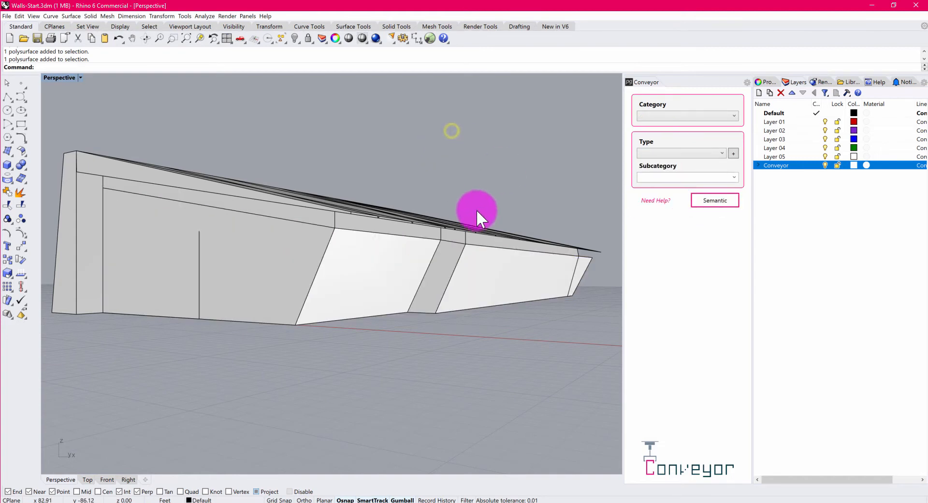
- Select the large glazing surface behind the low wide opening in the patterned facade
right_drag(477, 209, 319, 260)
click(319, 260)
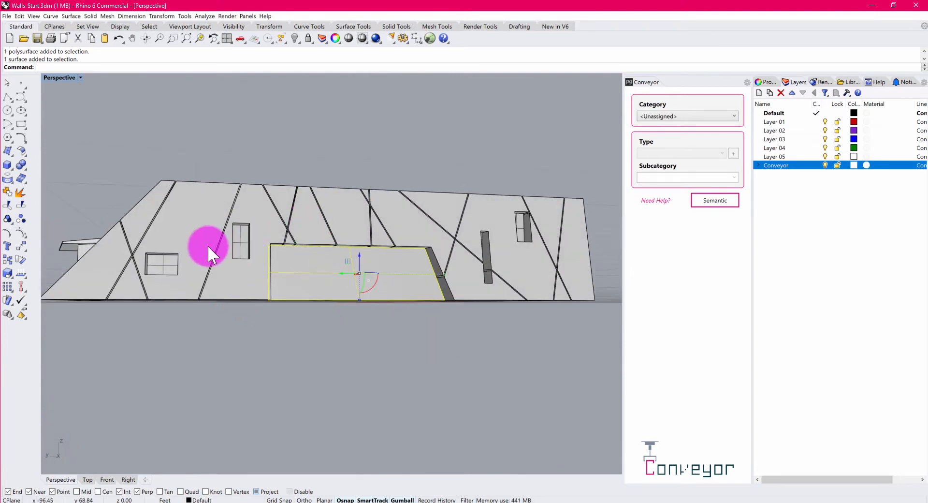
scroll(356, 276, up, 5)
right_drag(358, 271, 324, 220)
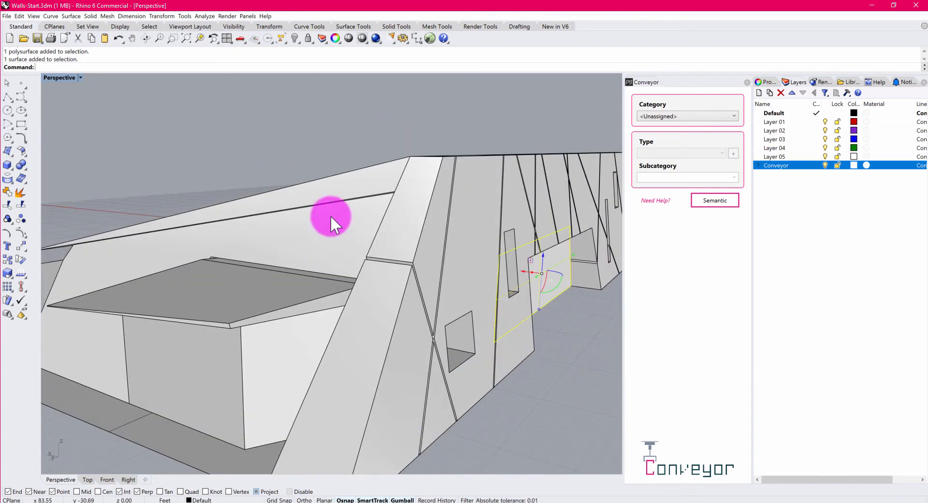
scroll(378, 232, down, 5)
right_drag(378, 231, 429, 254)
scroll(423, 278, up, 5)
scroll(423, 279, down, 3)
scroll(425, 260, up, 3)
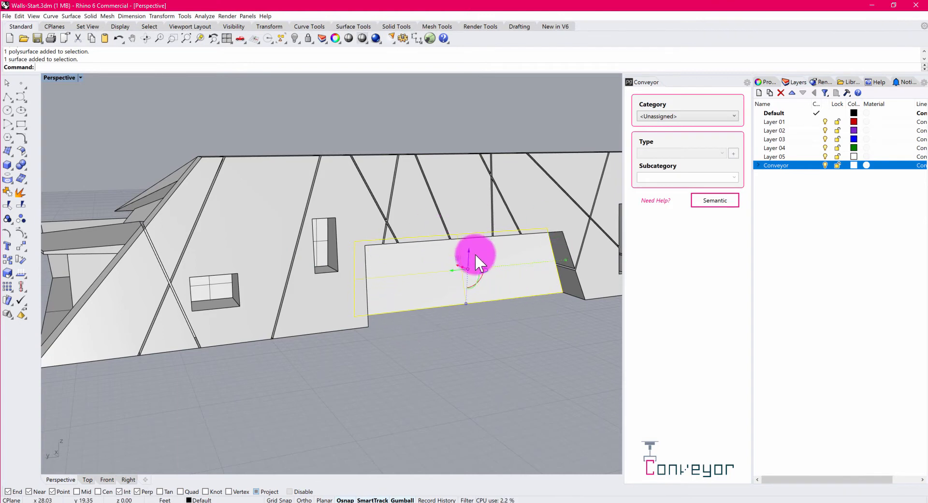
- Add the glazing surfaces of the four facade windows to the selection
shift+click(324, 238)
shift+click(206, 289)
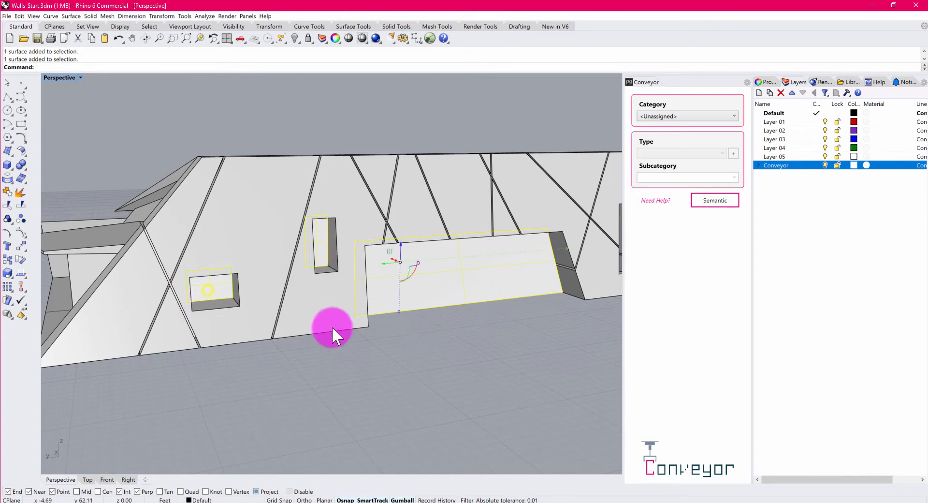
right_drag(332, 326, 472, 254)
shift+click(473, 255)
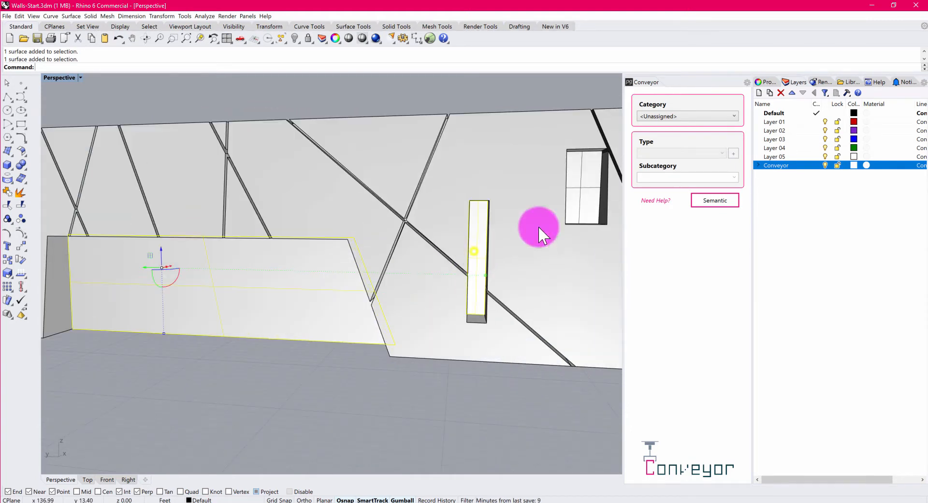
shift+click(584, 183)
- Add the glazing polysurface that fills the end wall and runs as a band under the roof to the selection
scroll(304, 260, down, 5)
right_drag(305, 260, 382, 269)
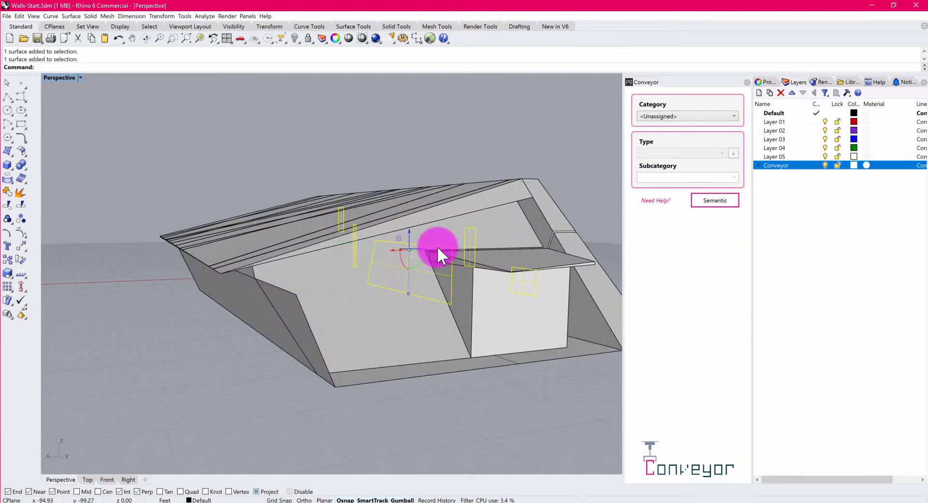
right_drag(526, 210, 454, 348)
shift+click(430, 353)
right_drag(222, 344, 505, 190)
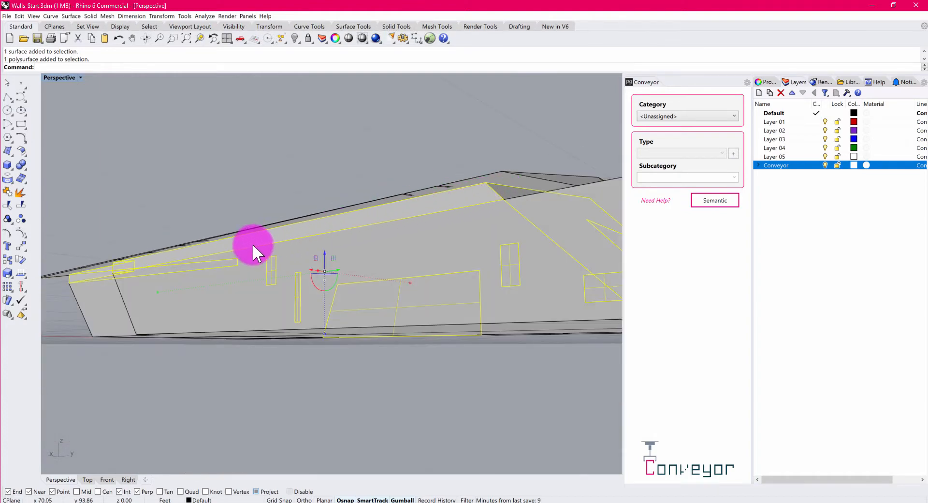
right_drag(101, 269, 159, 271)
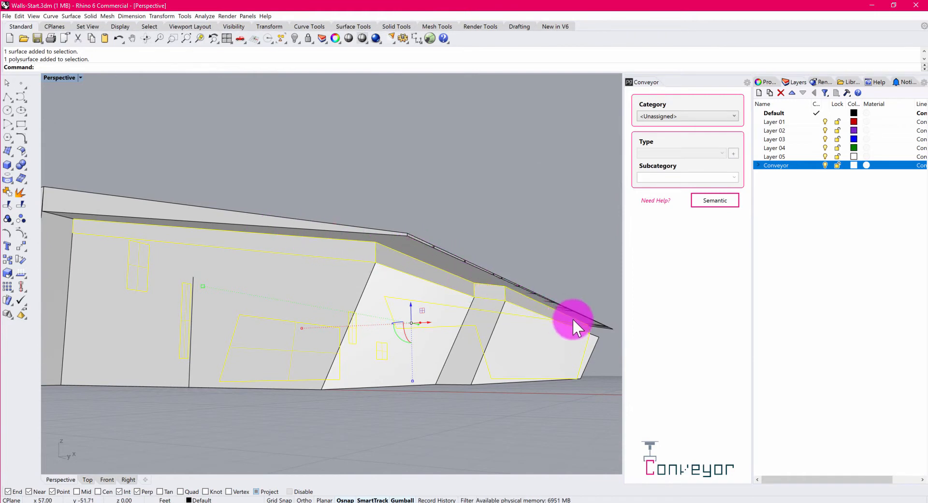
right_drag(599, 327, 587, 327)
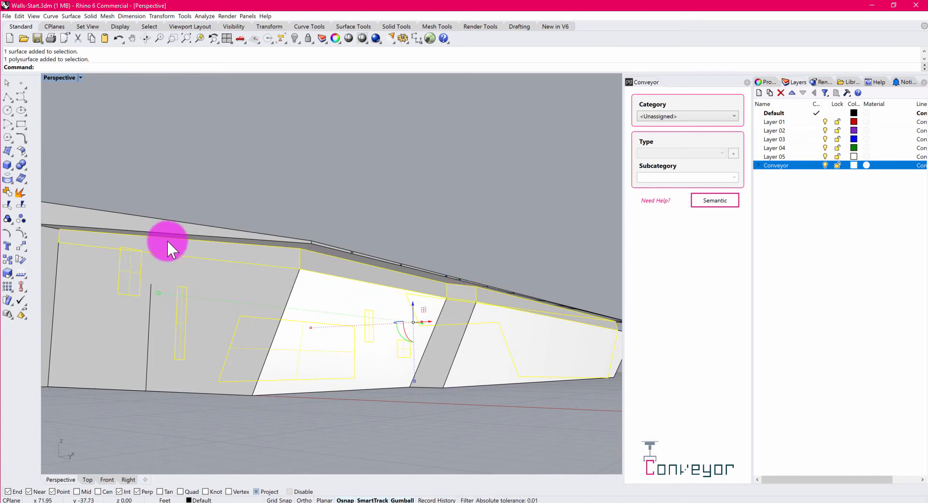
right_drag(370, 259, 329, 246)
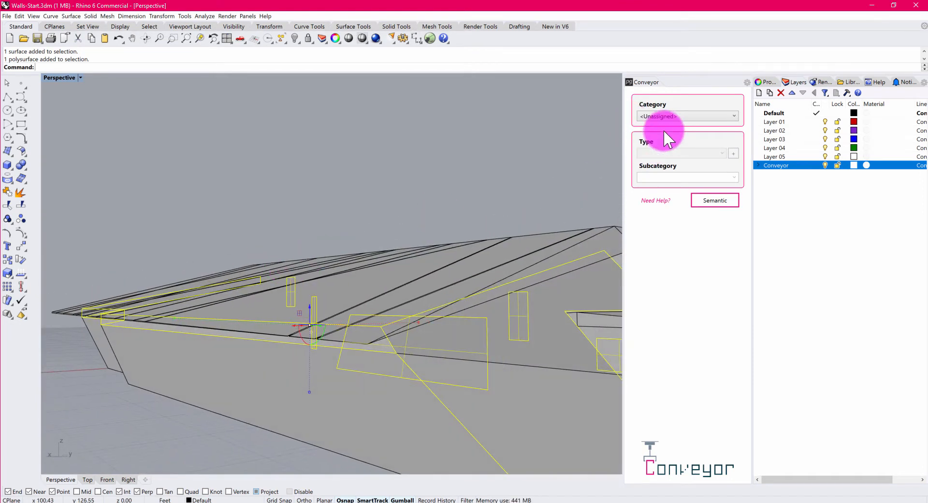
- Assign the selected glazing the Walls-FaceBased category and the Curtain System:5' x 10' type, then clear the selection
click(669, 117)
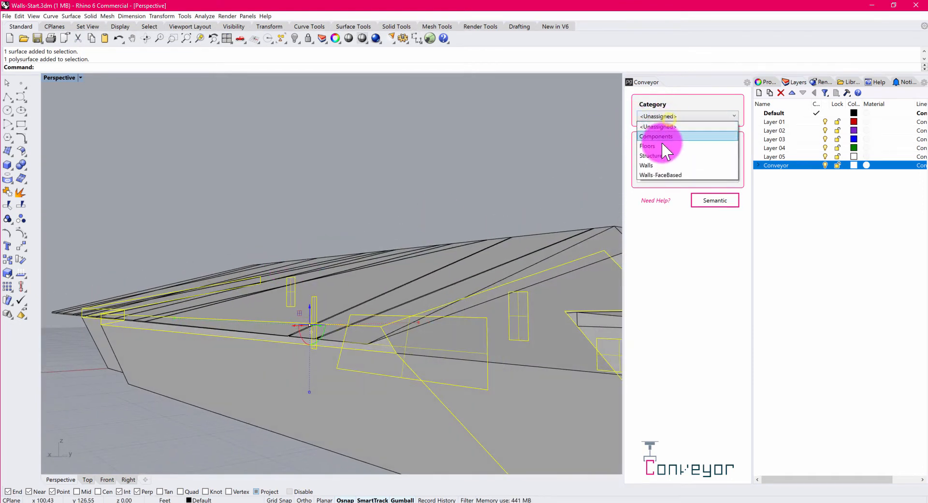
click(683, 175)
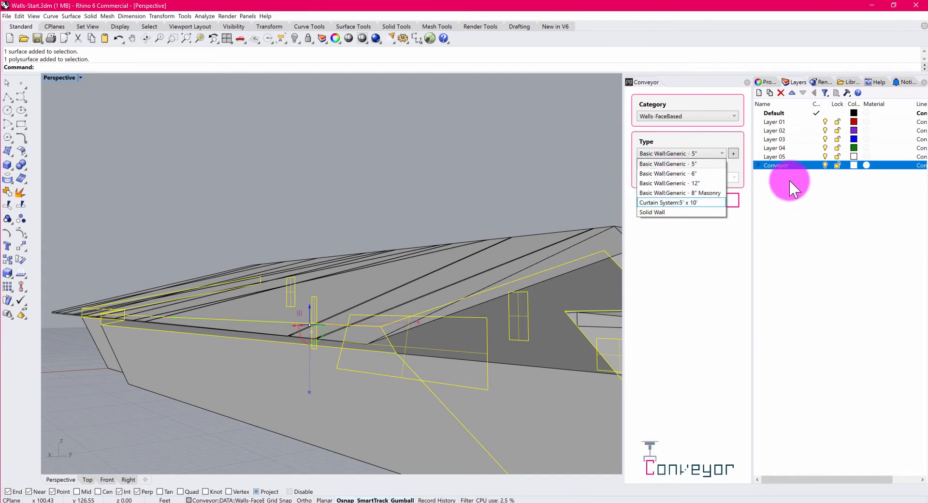
click(697, 201)
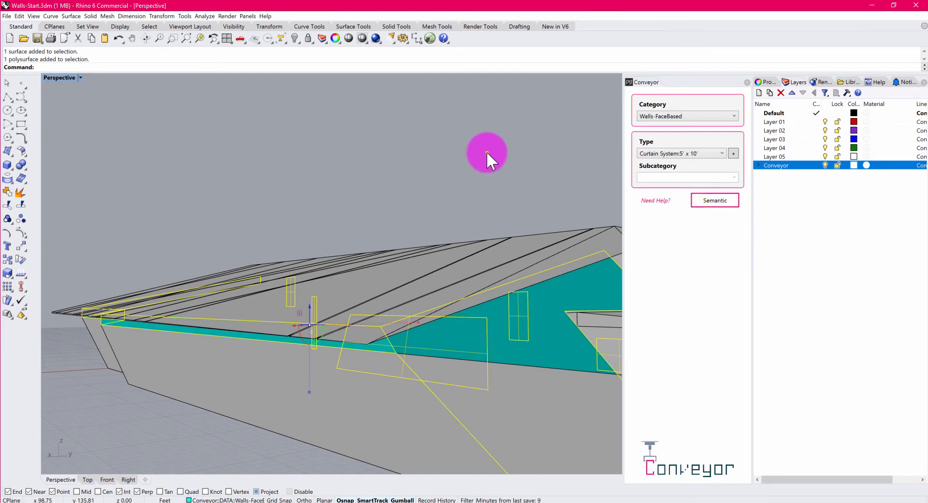
click(486, 150)
scroll(508, 234, down, 5)
right_drag(480, 220, 438, 263)
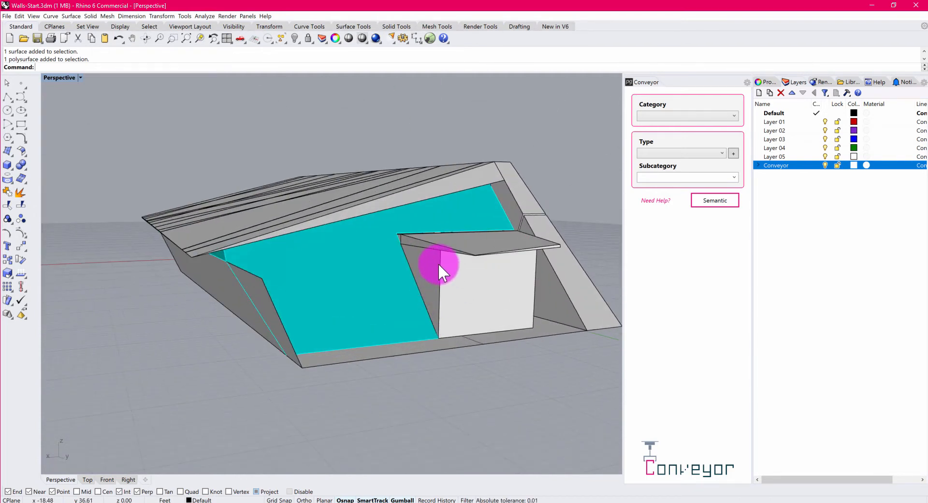
- Assign the entry box under the small canopy the Walls-FaceBased category and the Basic Wall:Generic - 6" type, then clear the selection
click(433, 256)
right_drag(495, 291, 425, 280)
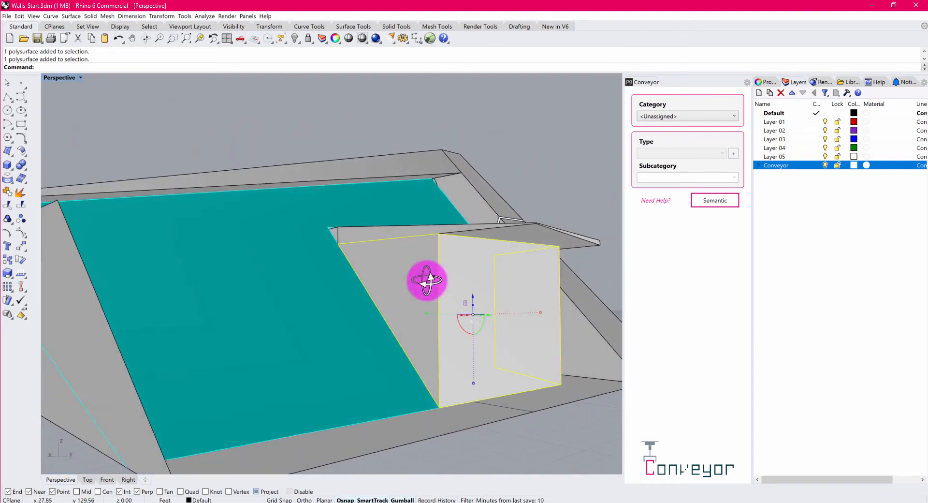
click(694, 115)
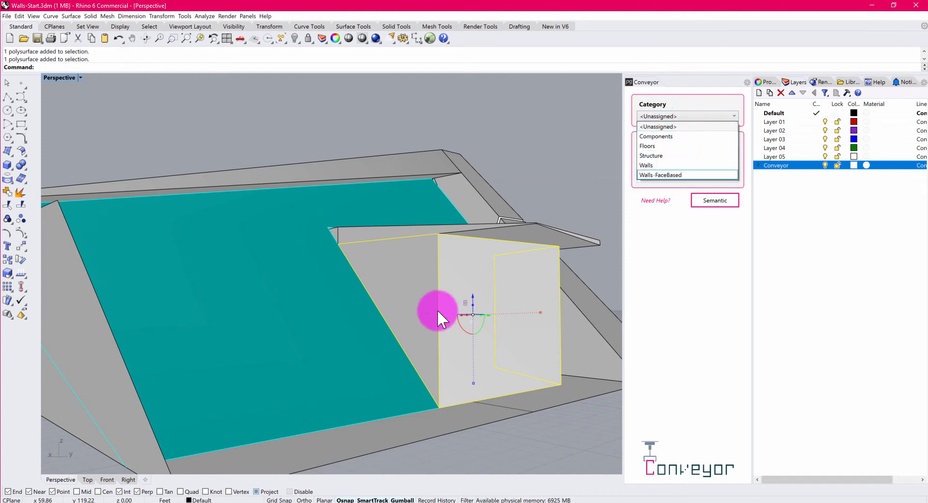
click(675, 172)
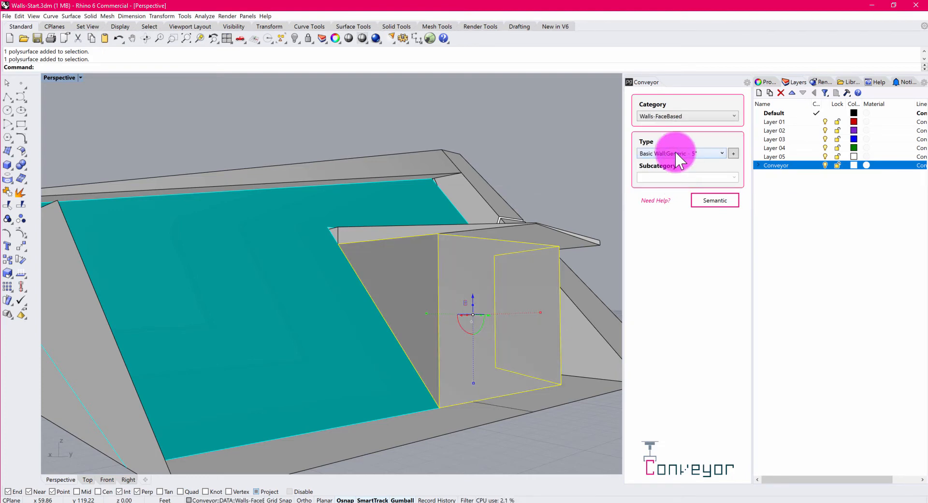
click(676, 153)
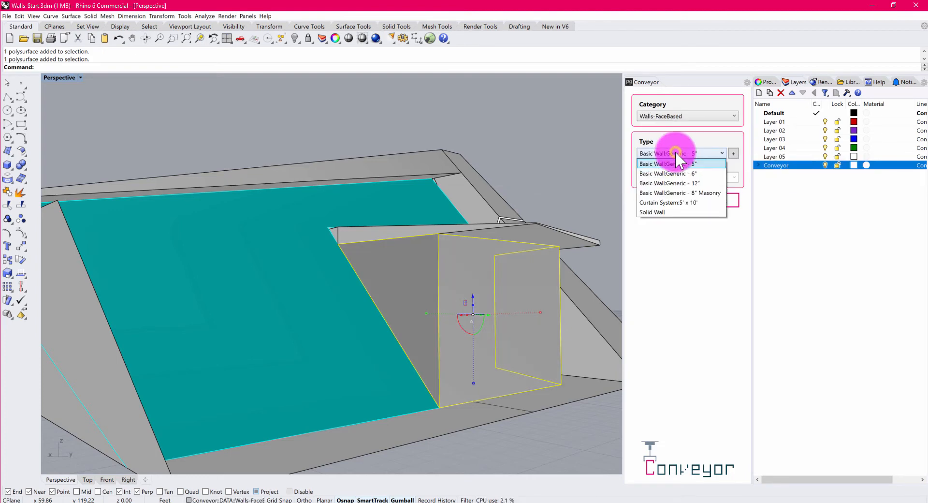
click(697, 173)
click(580, 109)
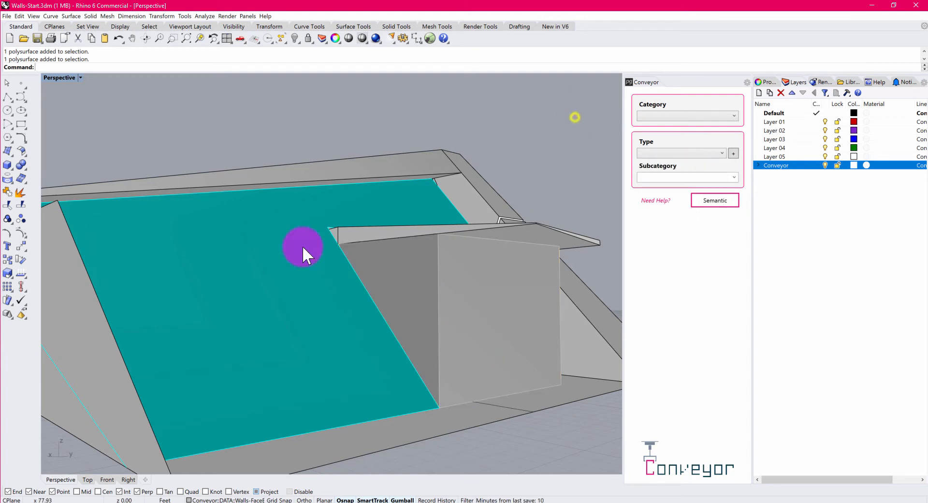
- Hide the large patterned main roof to expose the building's interior
right_drag(302, 245, 239, 232)
click(239, 232)
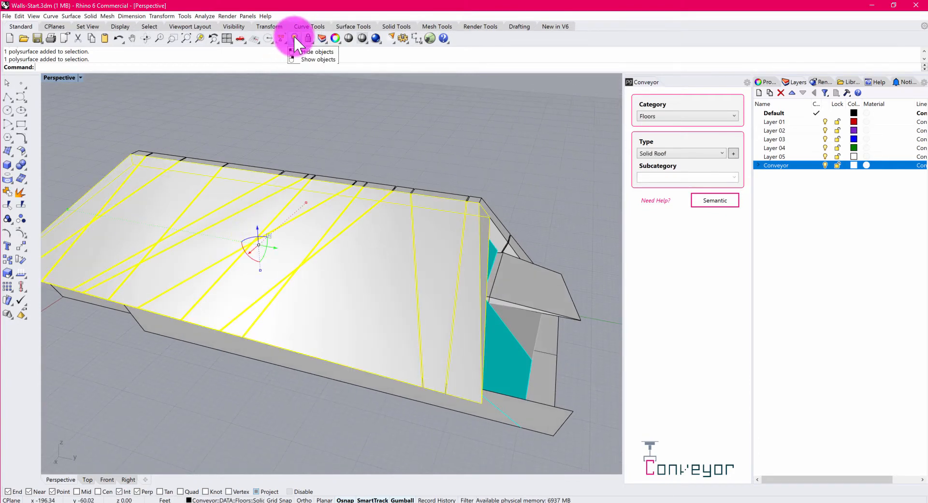
click(294, 38)
- Assign the two interior partition walls the Walls category with the Basic Wall:Generic - 5" type, then clear the selection
right_drag(352, 132, 373, 273)
scroll(274, 187, up, 5)
scroll(394, 288, up, 5)
click(359, 292)
click(311, 268)
click(374, 270)
scroll(363, 288, up, 5)
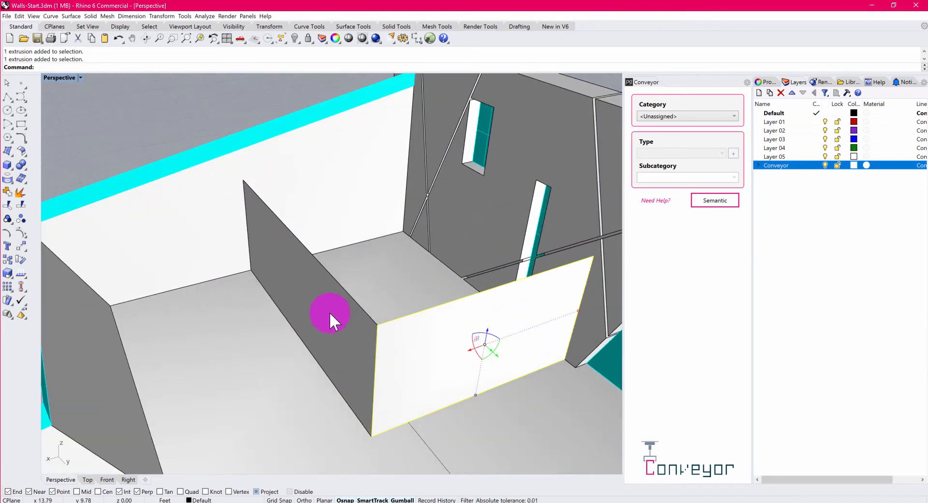
shift+click(329, 312)
click(651, 118)
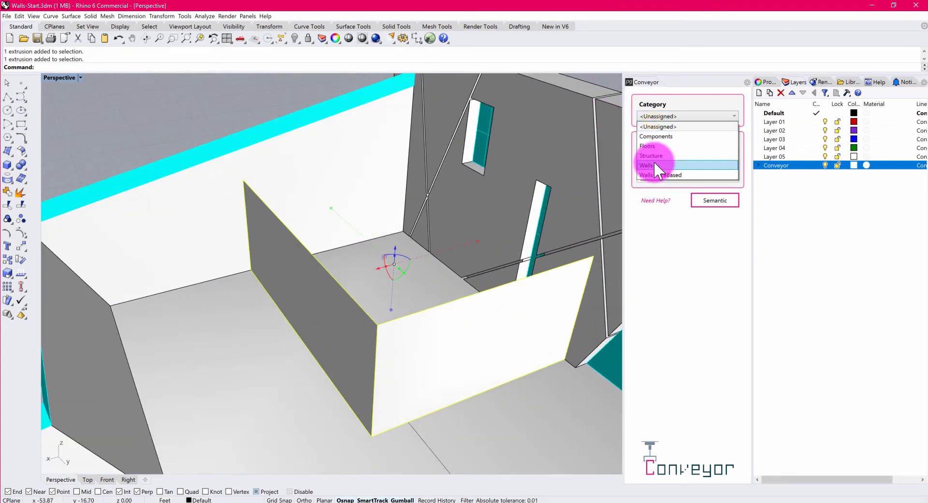
click(653, 155)
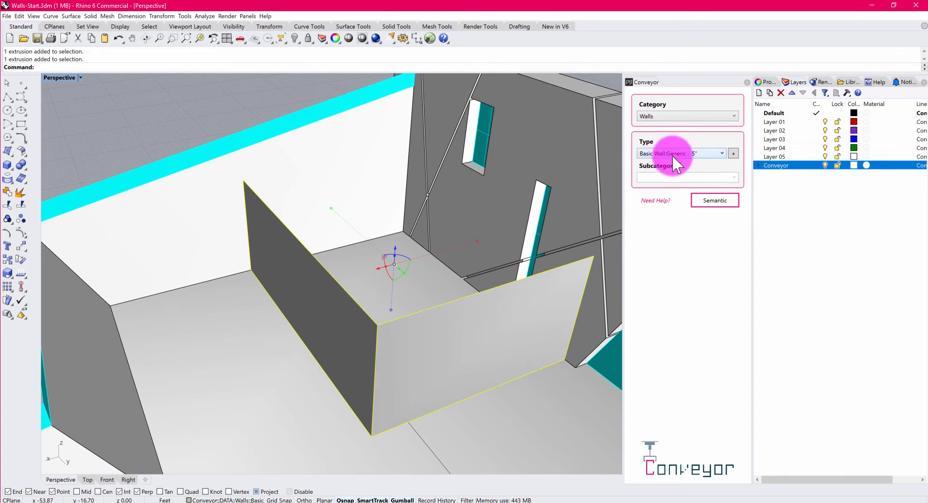
click(242, 93)
- Show the hidden main roof again and save the Rhino model
right_drag(242, 93, 593, 208)
scroll(299, 187, down, 7)
scroll(412, 213, up, 4)
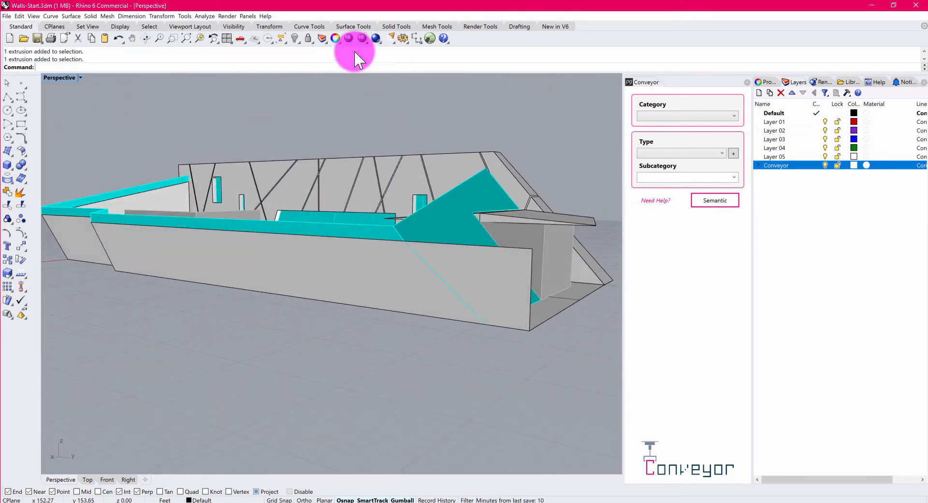
click(294, 37)
right_drag(491, 159, 349, 229)
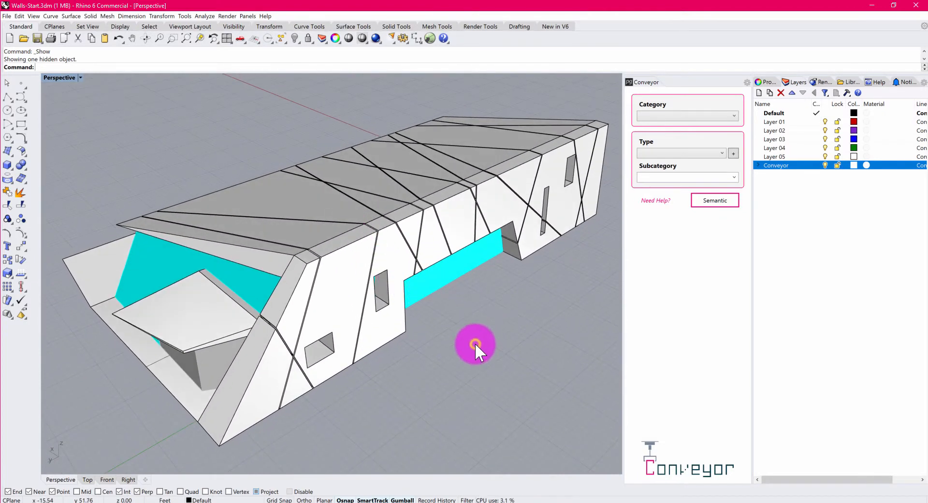
key(ctrl+s)
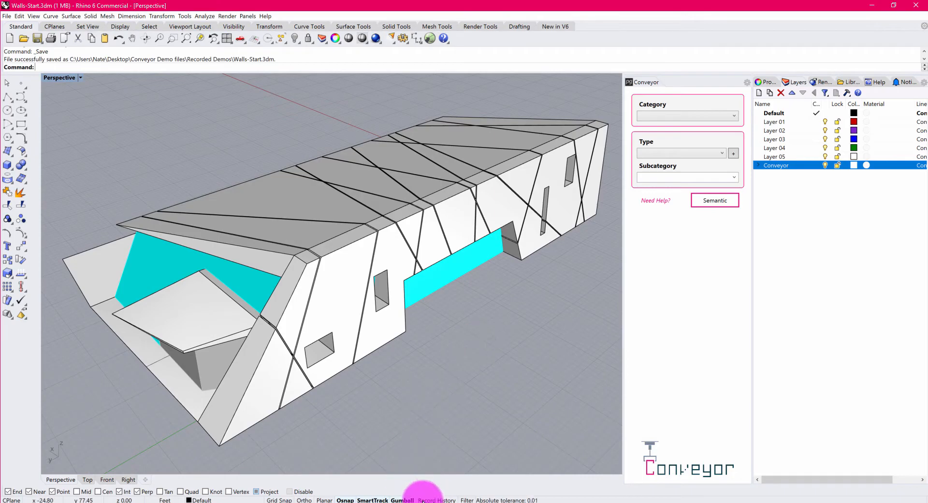
- Switch to Revit and choose Walls-Start.3dm as the Rhino file in Conveyor
click(400, 499)
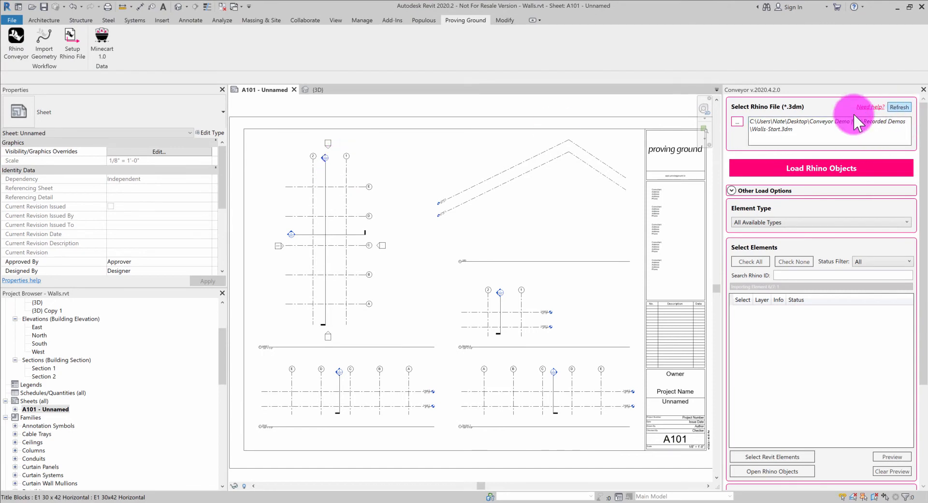
click(738, 119)
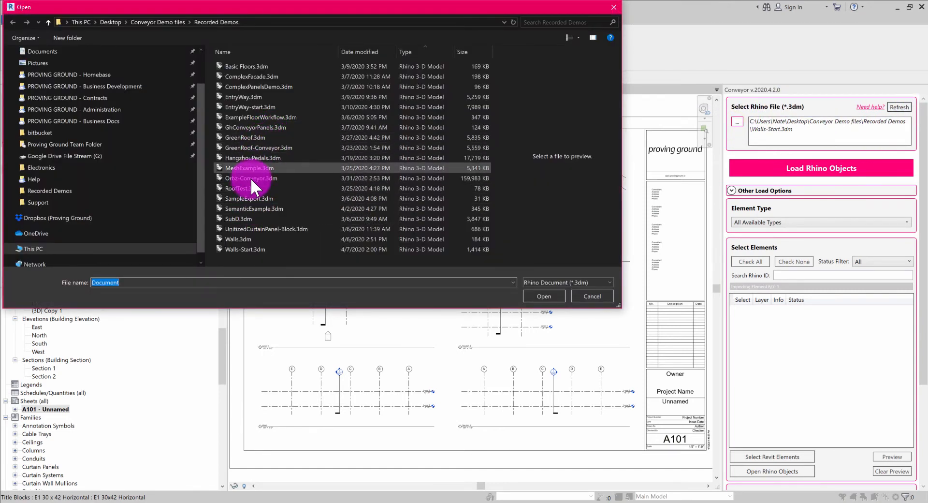
click(240, 248)
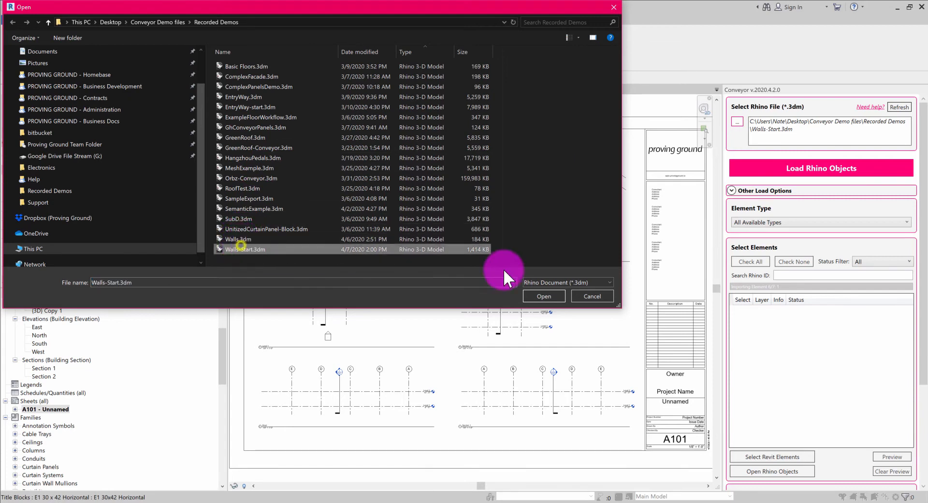
click(543, 291)
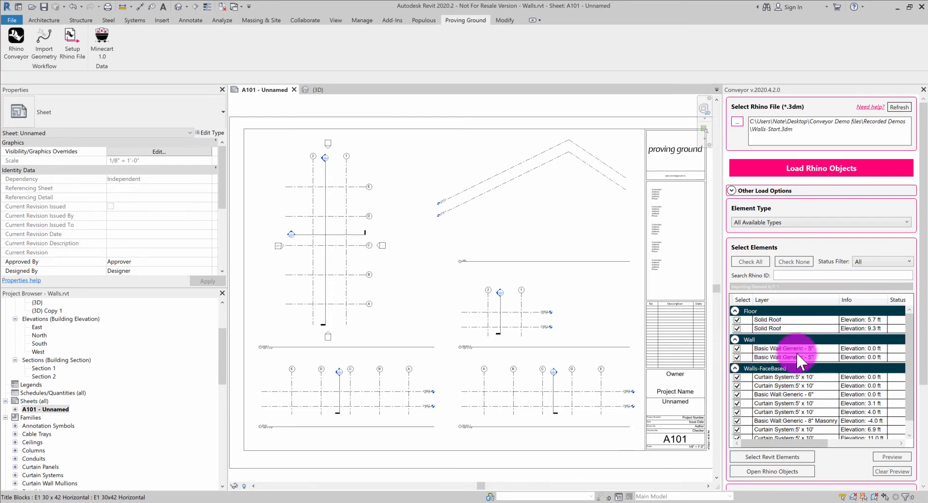
- Load all the listed floor, wall and face-based wall elements from the Rhino file into the Revit model
scroll(906, 401, down, 1)
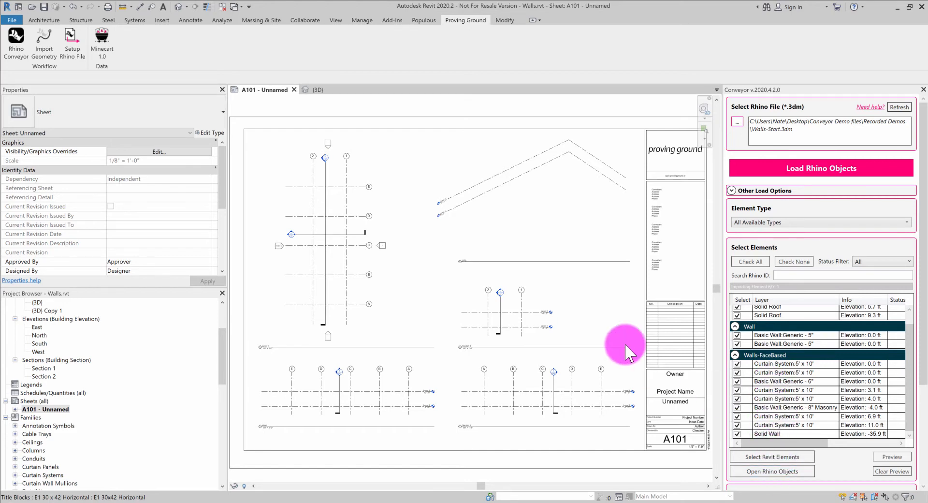
click(822, 163)
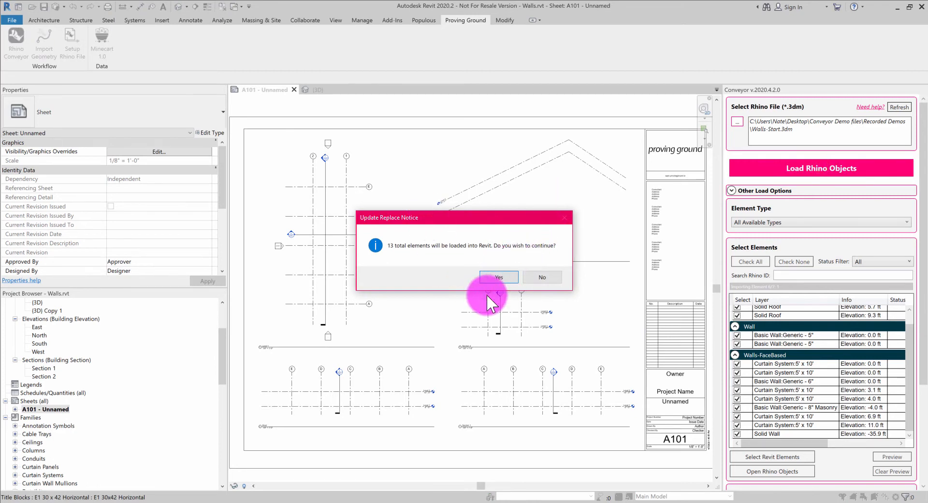
click(498, 277)
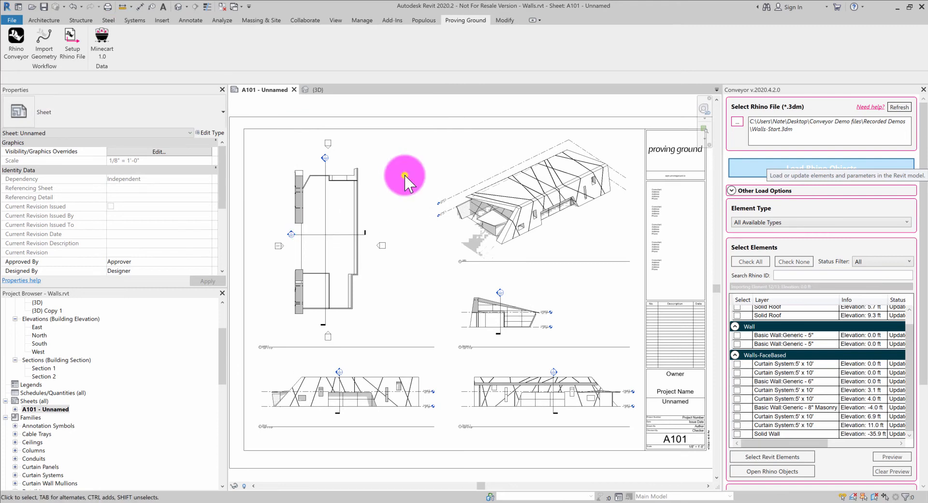
- Examine the loaded building in the 3D, section, elevation and plan views on sheet A101
middle_drag(559, 234, 543, 237)
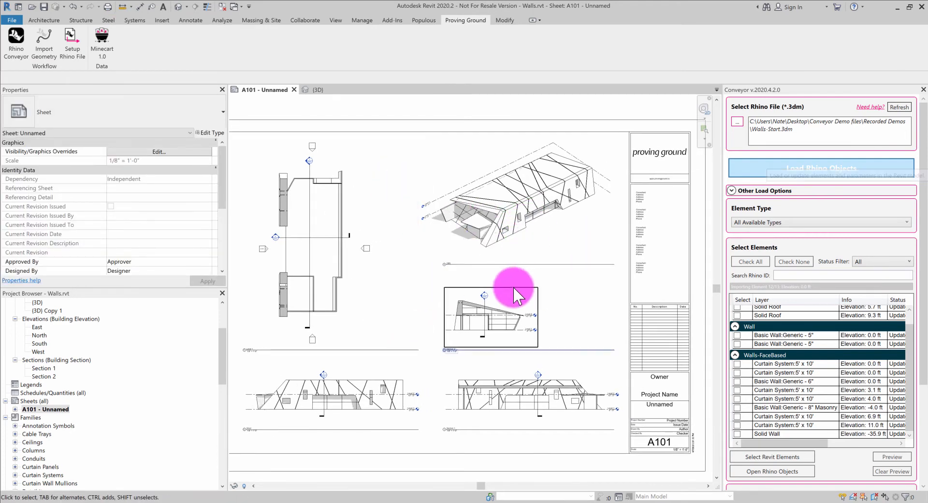
scroll(494, 227, up, 3)
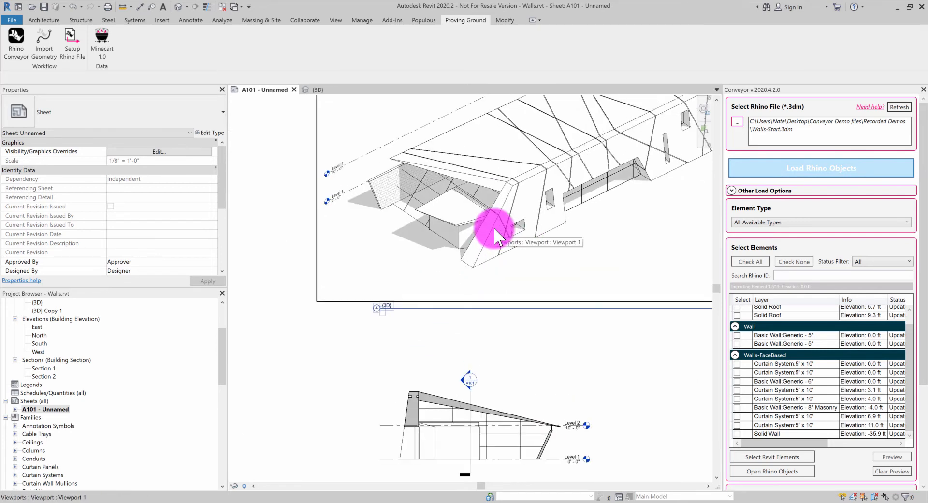
scroll(576, 237, down, 3)
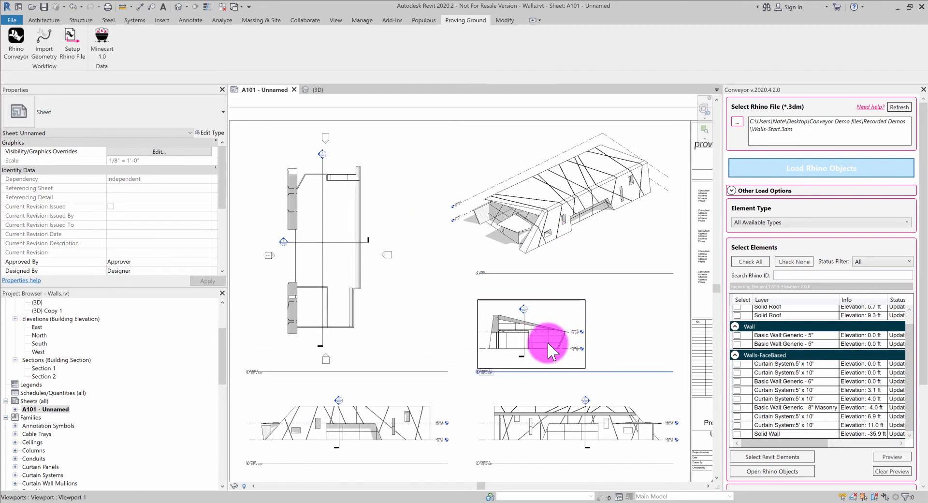
scroll(547, 344, up, 5)
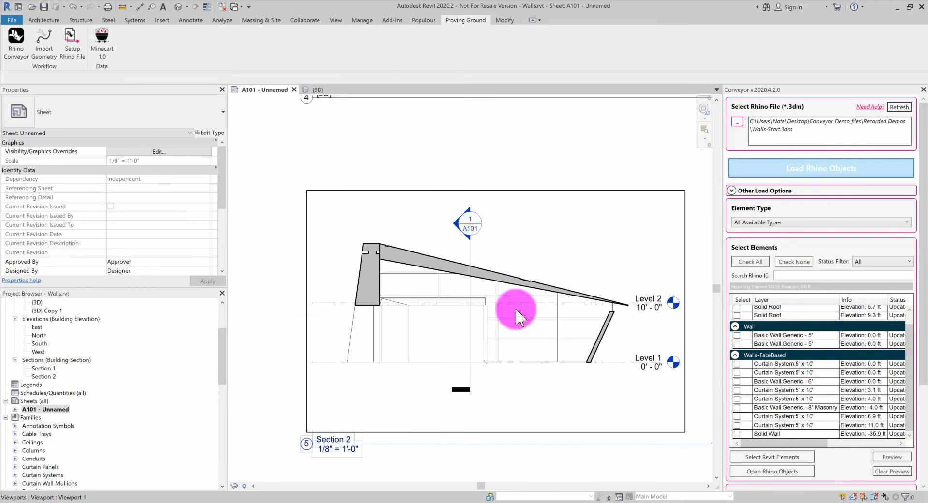
scroll(511, 300, down, 2)
ctrl+scroll(532, 309, down, 4)
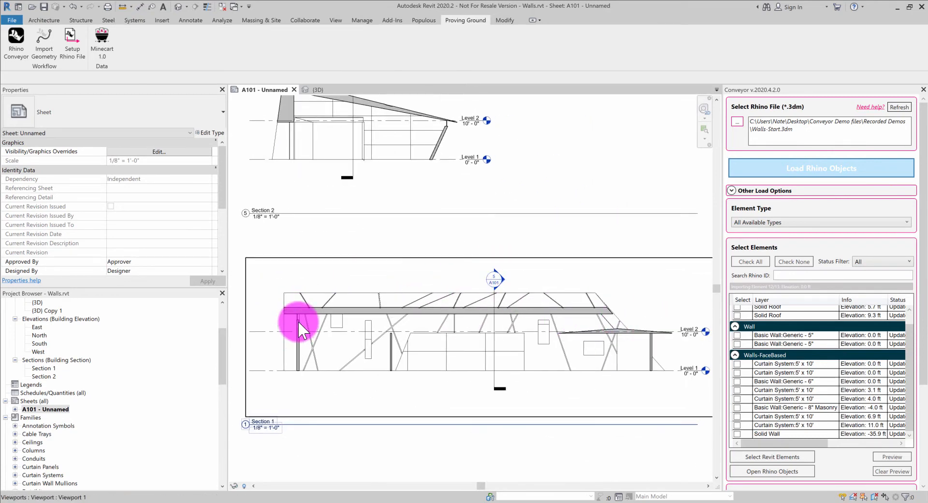
scroll(321, 319, up, 4)
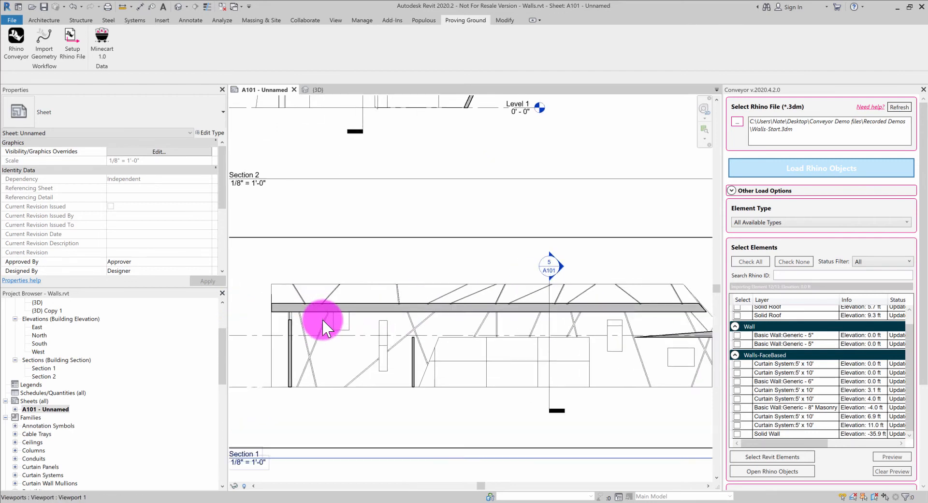
middle_drag(563, 330, 375, 336)
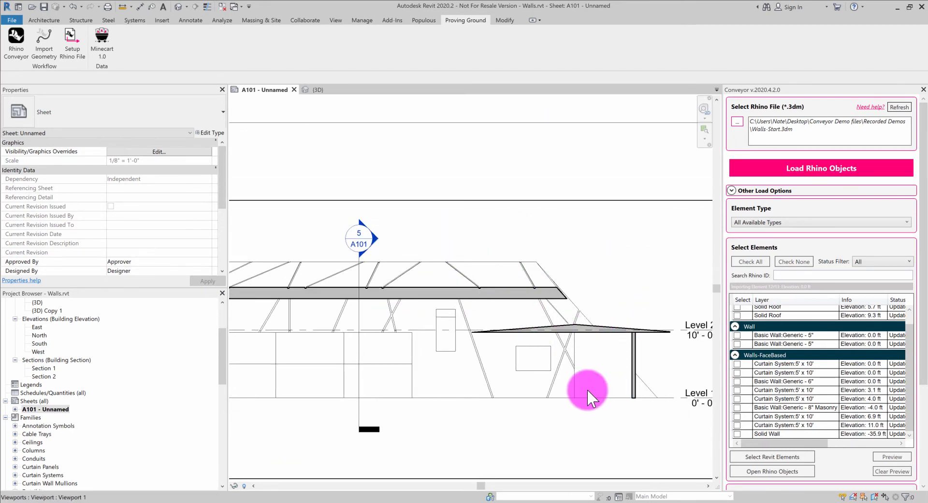
scroll(588, 391, down, 4)
middle_drag(588, 387, 425, 290)
click(380, 309)
scroll(393, 356, down, 2)
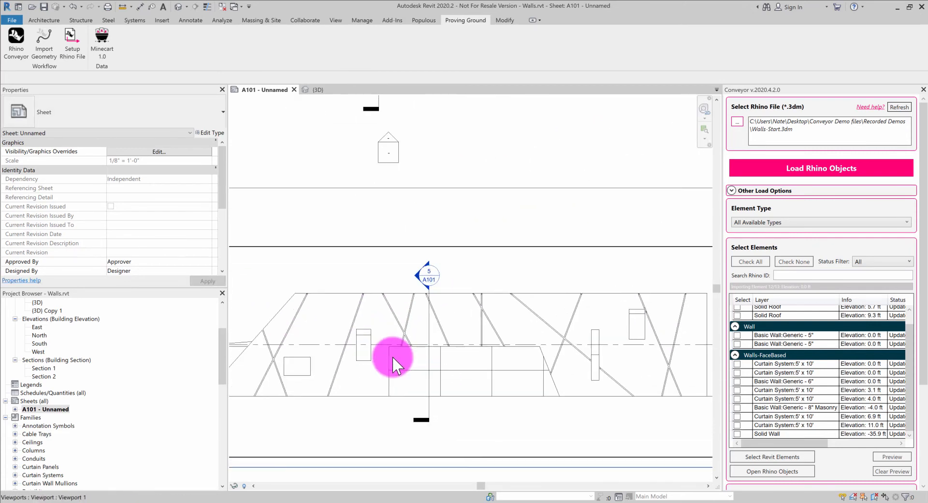
scroll(436, 193, down, 1)
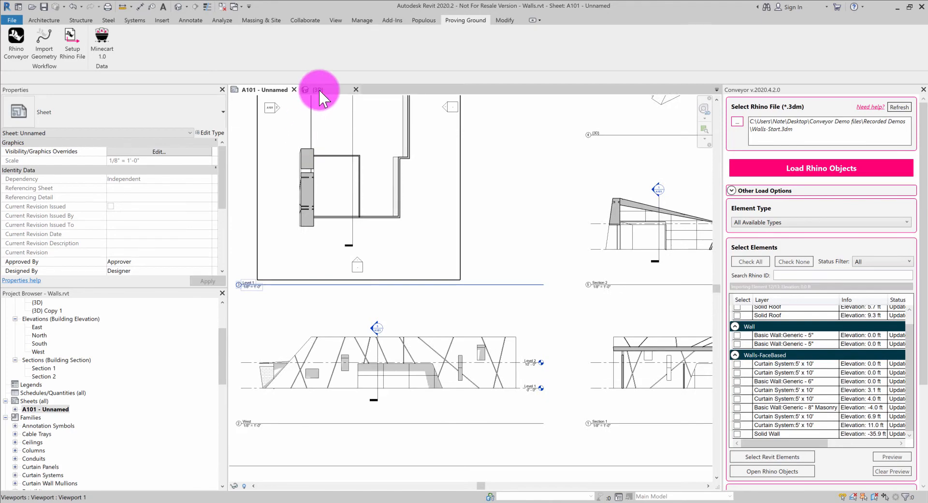
- Open the 3D view and inspect the curtain system next to the masonry wall at the building's end, then deselect it
click(318, 89)
shift+middle_drag(545, 347, 314, 343)
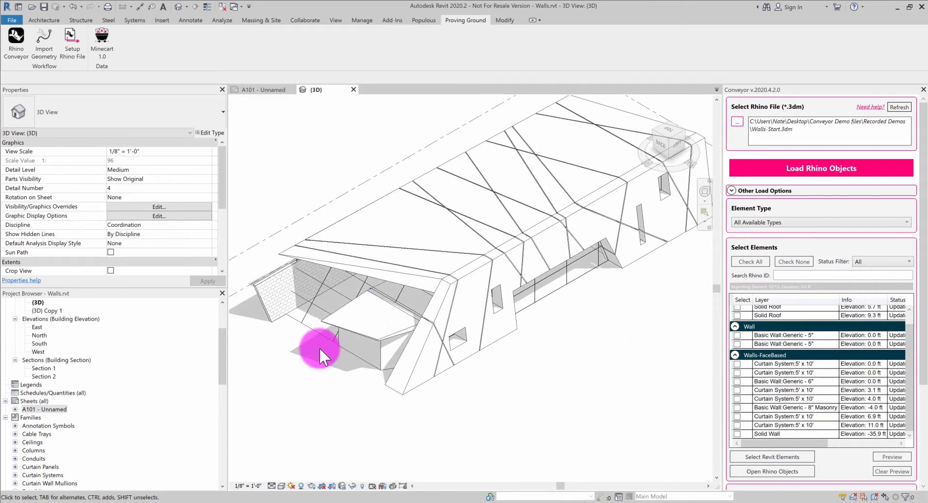
click(303, 318)
scroll(273, 255, up, 6)
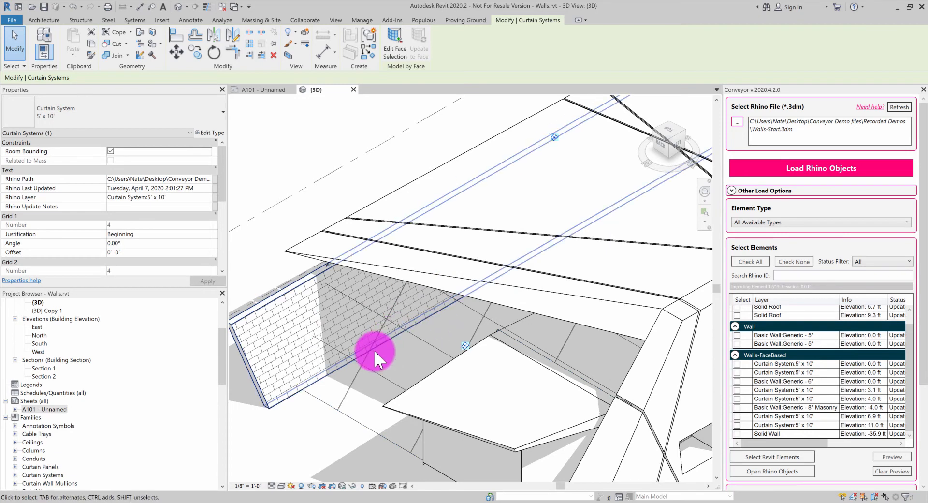
key(Escape)
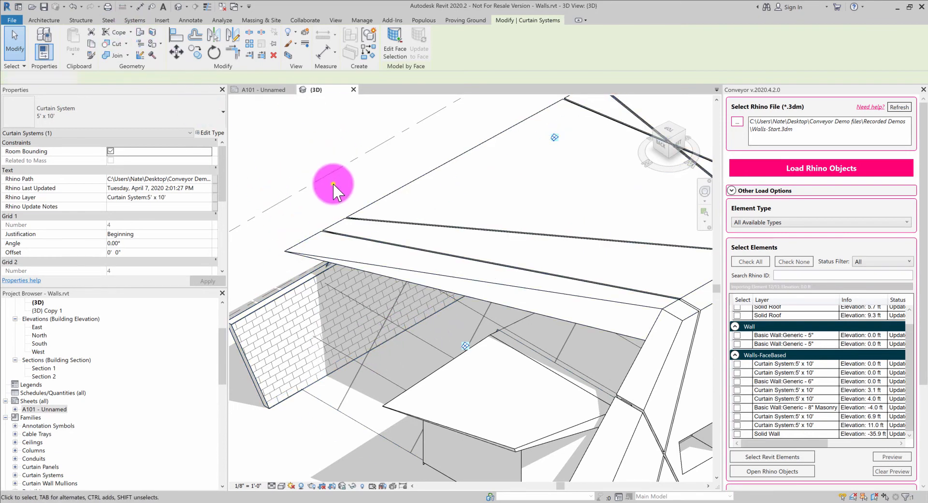
click(333, 183)
- Place 2.5" x 5" rectangular mullions on all grid lines of the curtain system next to the masonry wall
click(34, 20)
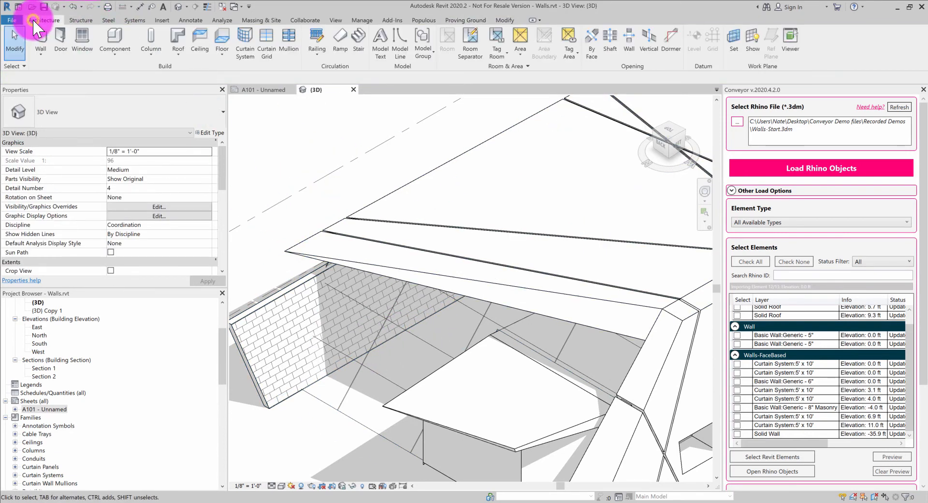
click(290, 34)
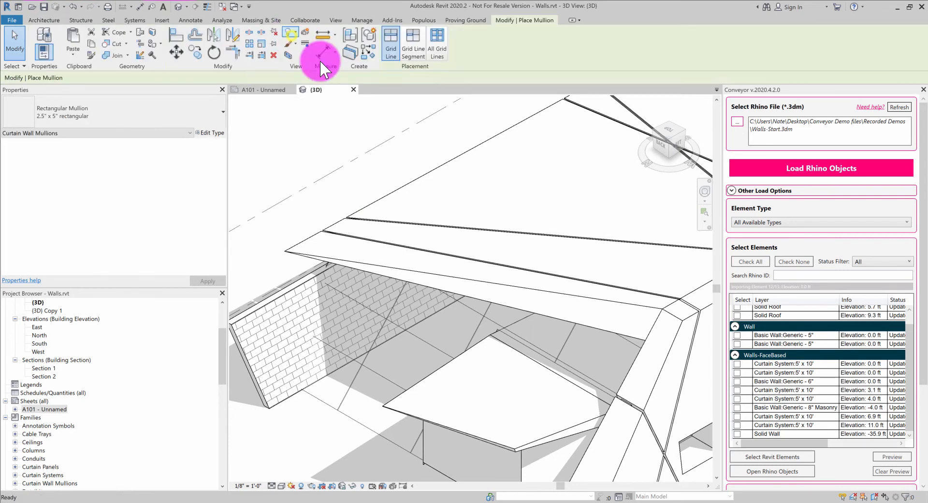
click(441, 39)
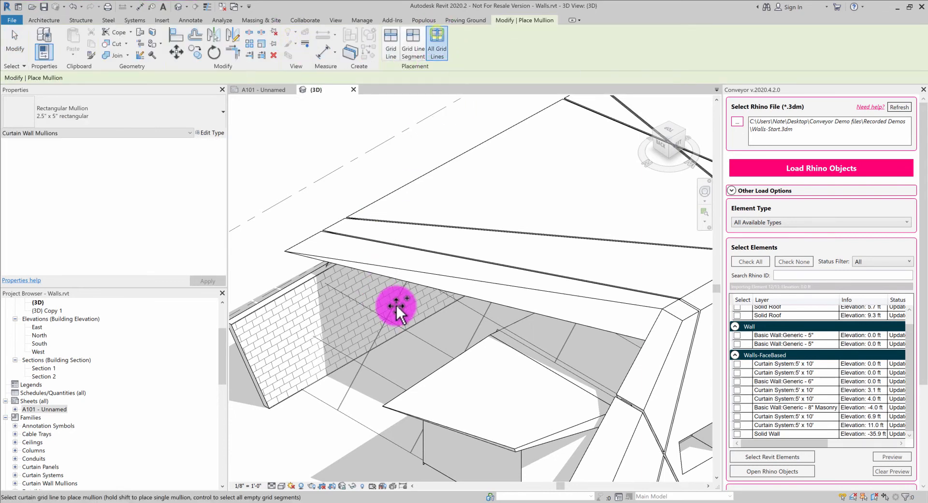
click(425, 344)
- Add mullions on all grid lines of the long facade's curtain system and the window openings in the solid wall
shift+middle_drag(364, 460, 493, 317)
scroll(394, 296, up, 4)
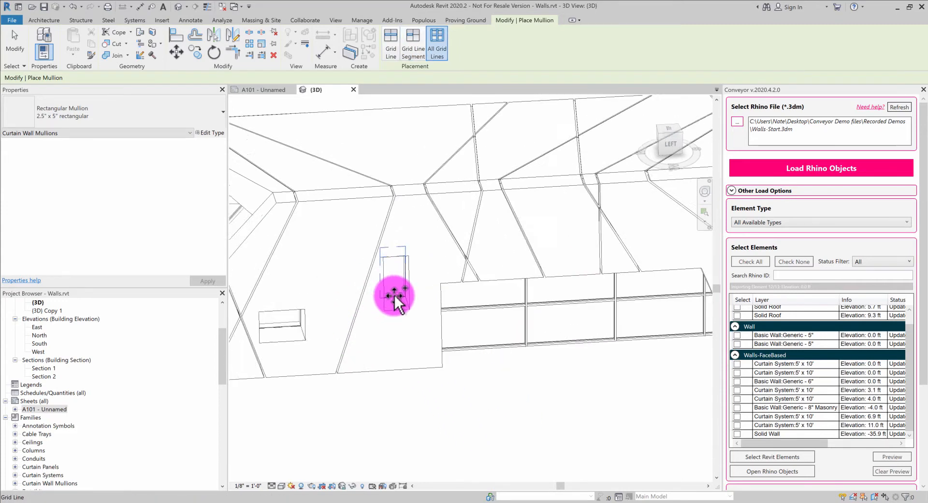
scroll(329, 343, up, 2)
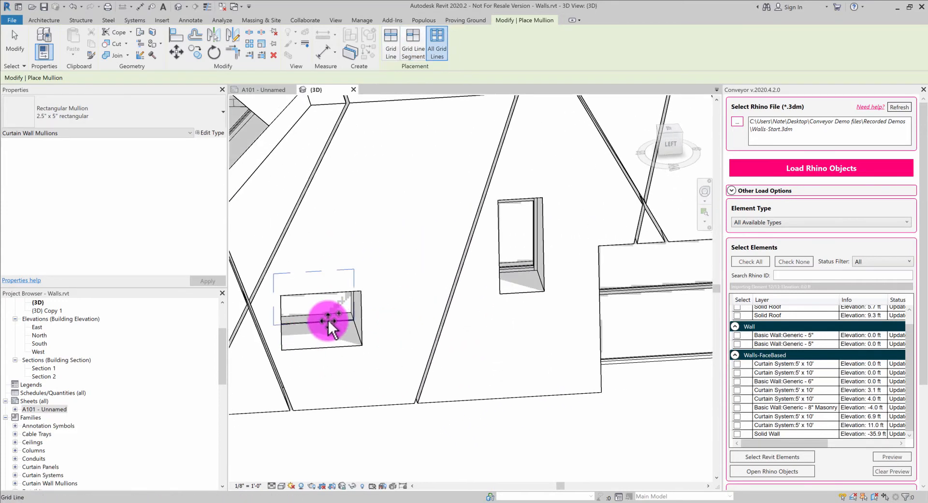
scroll(329, 324, down, 5)
mouse_move(442, 332)
shift+middle_down()
mouse_move(392, 332)
mouse_move(445, 311)
mouse_move(629, 367)
shift+middle_up()
scroll(551, 351, up, 2)
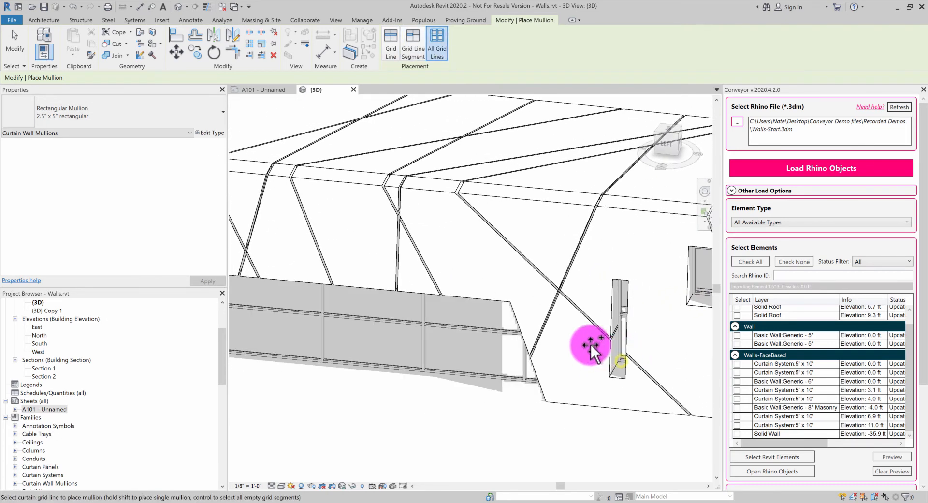
- Add mullions to the clerestory curtain systems under the roof and the remaining glazed side, and finish mullion placement
mouse_move(590, 344)
shift+middle_down()
mouse_move(564, 325)
mouse_move(445, 323)
mouse_move(356, 304)
mouse_move(339, 202)
shift+middle_up()
scroll(435, 203, up, 3)
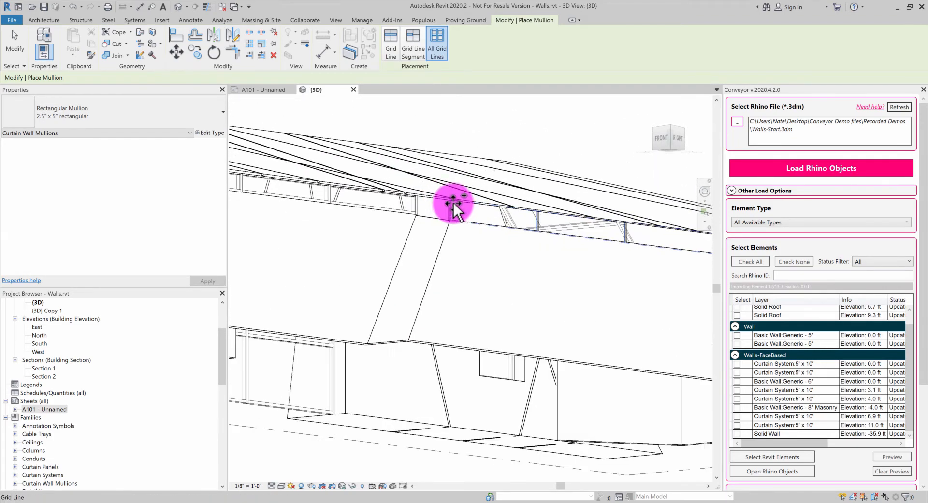
shift+middle_drag(452, 218, 409, 235)
shift+middle_drag(465, 261, 475, 363)
scroll(557, 393, up, 1)
shift+middle_drag(558, 399, 396, 167)
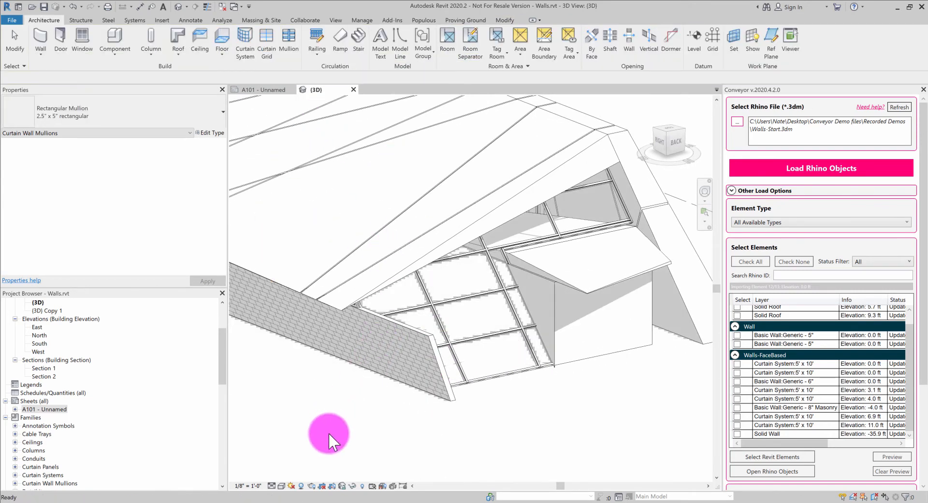
key(Escape)
- Change the sloped masonry wall's type to Generic - 4" Brick
shift+middle_drag(367, 379, 611, 314)
click(601, 345)
shift+middle_drag(602, 344, 599, 380)
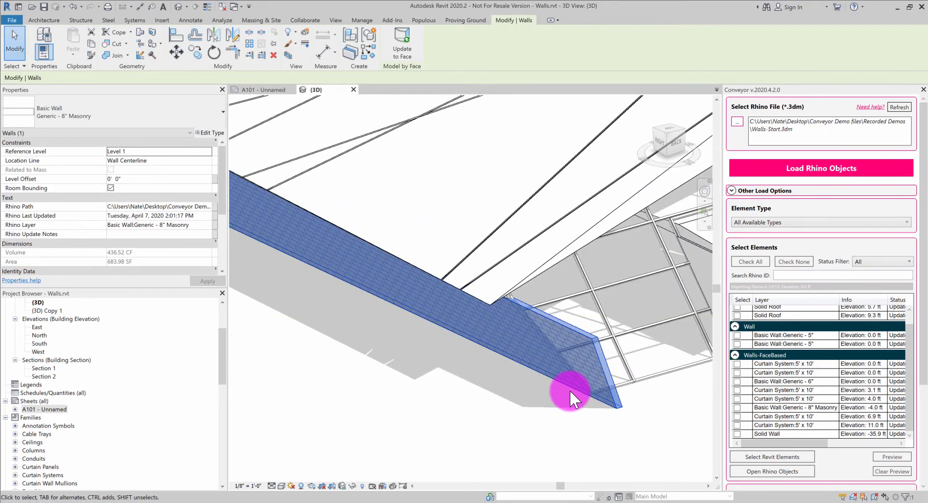
scroll(585, 405, up, 1)
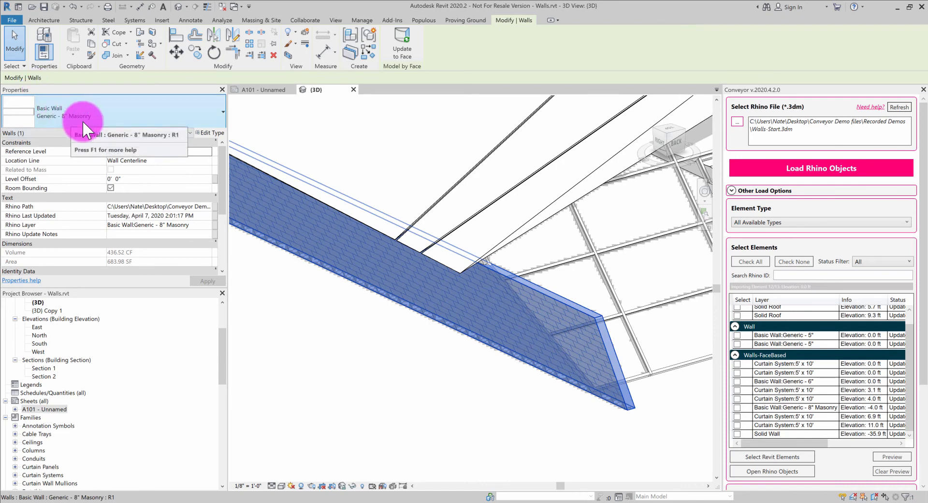
click(496, 390)
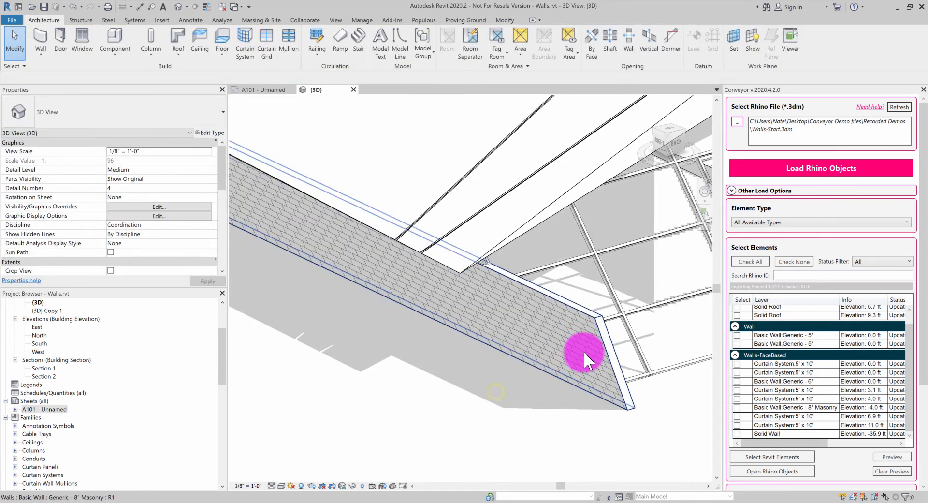
shift+middle_drag(593, 349, 597, 307)
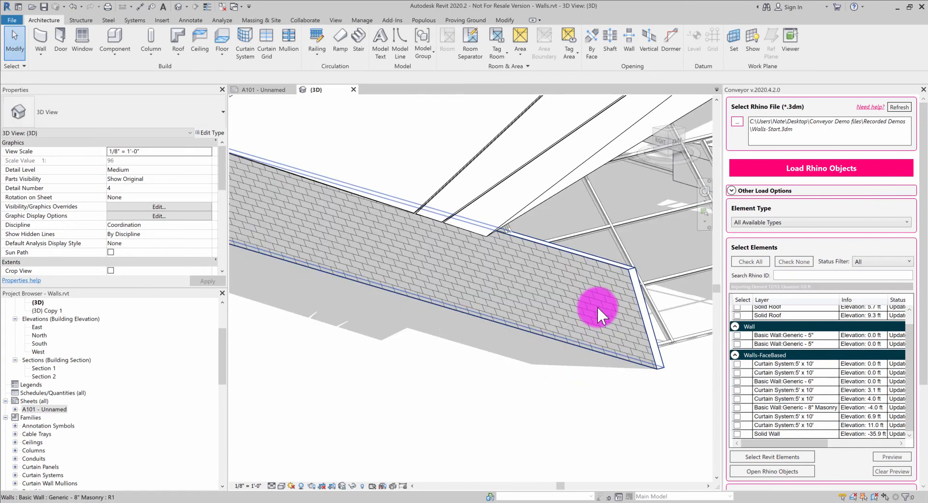
click(599, 306)
click(140, 107)
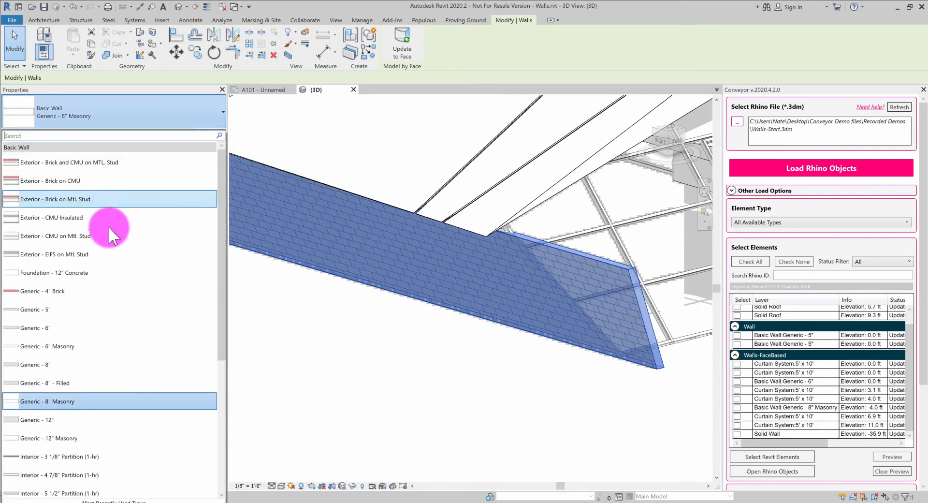
click(112, 292)
click(425, 352)
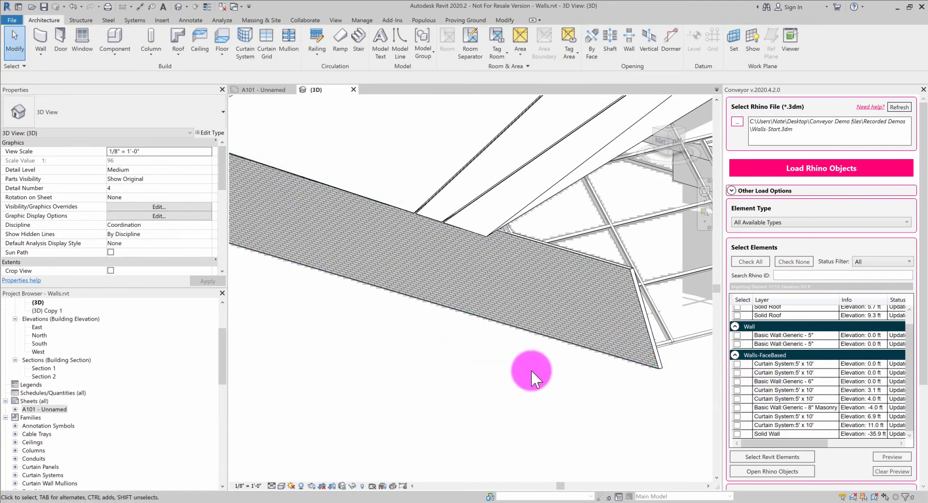
- Select the solid wall with the window openings, examine its form and Rhino properties, and deselect it
mouse_move(528, 341)
shift+middle_down()
mouse_move(455, 348)
mouse_move(487, 275)
mouse_move(489, 304)
mouse_move(474, 249)
mouse_move(402, 232)
mouse_move(337, 289)
mouse_move(342, 315)
mouse_move(414, 338)
mouse_move(392, 245)
mouse_move(442, 231)
mouse_move(515, 320)
mouse_move(512, 487)
mouse_move(393, 279)
shift+middle_up()
click(399, 296)
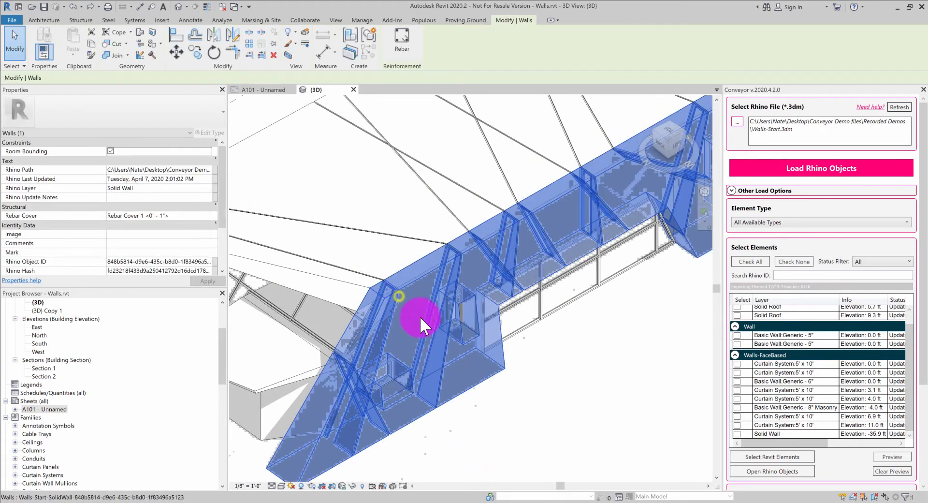
shift+middle_drag(420, 315, 549, 327)
shift+middle_drag(451, 342, 425, 255)
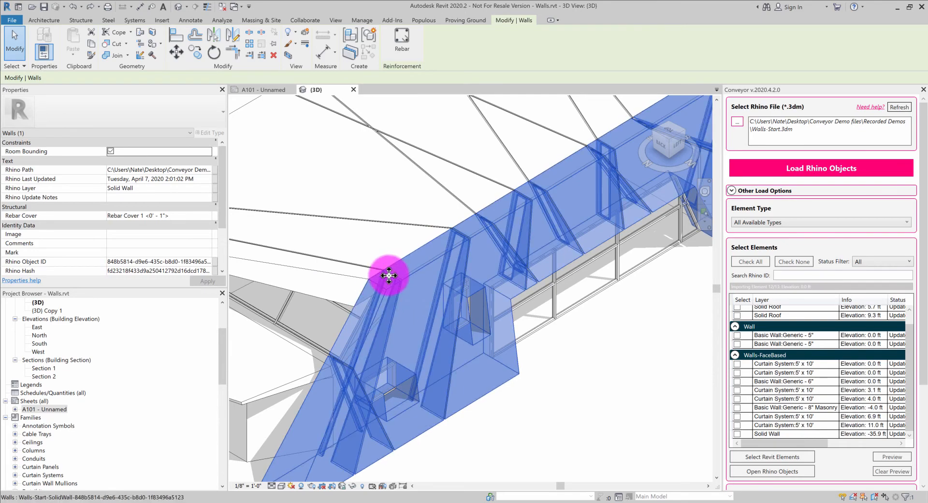
shift+middle_drag(522, 368, 489, 315)
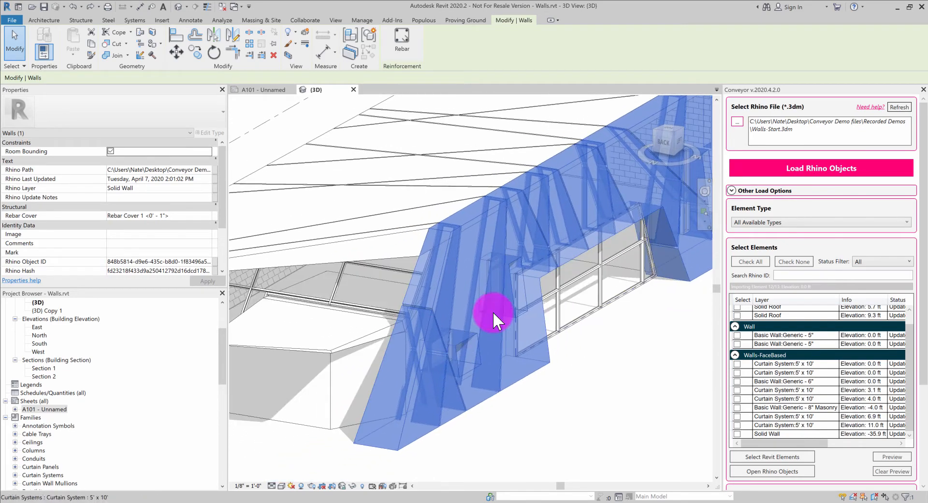
click(580, 391)
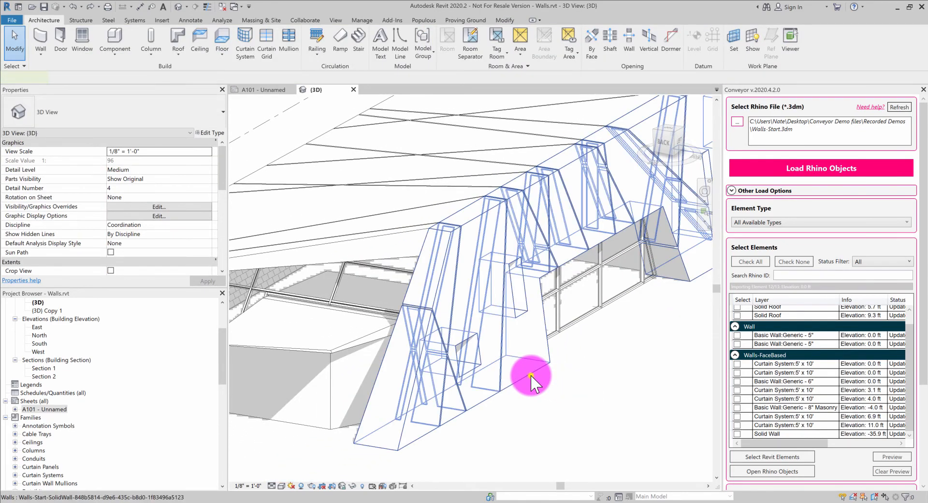
click(530, 373)
click(582, 420)
- Select the solid roof, examine its geometry and Rhino properties, and deselect it
click(408, 232)
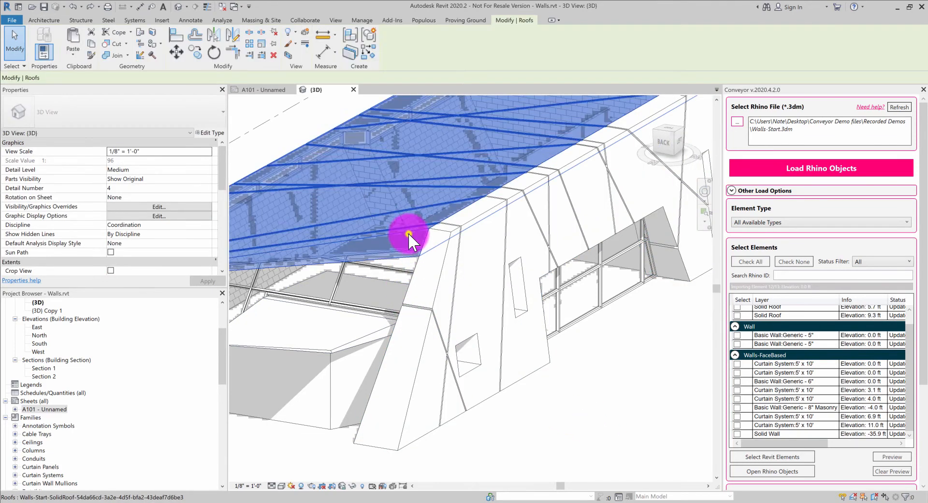
scroll(460, 235, up, 6)
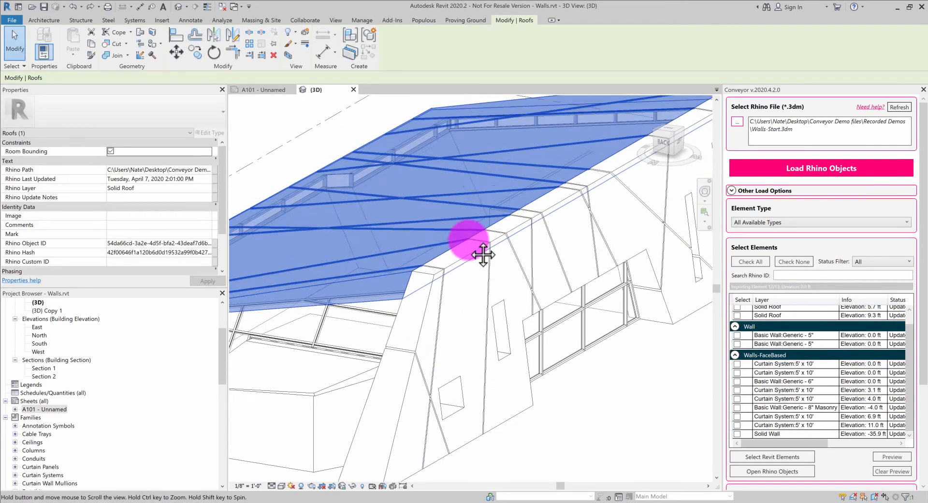
scroll(596, 390, down, 8)
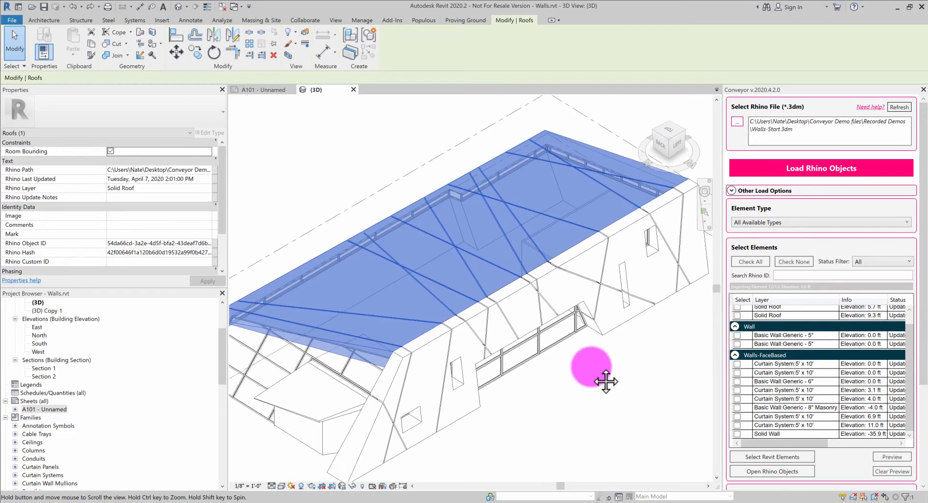
click(587, 361)
shift+middle_drag(626, 364, 472, 385)
scroll(68, 339, up, 3)
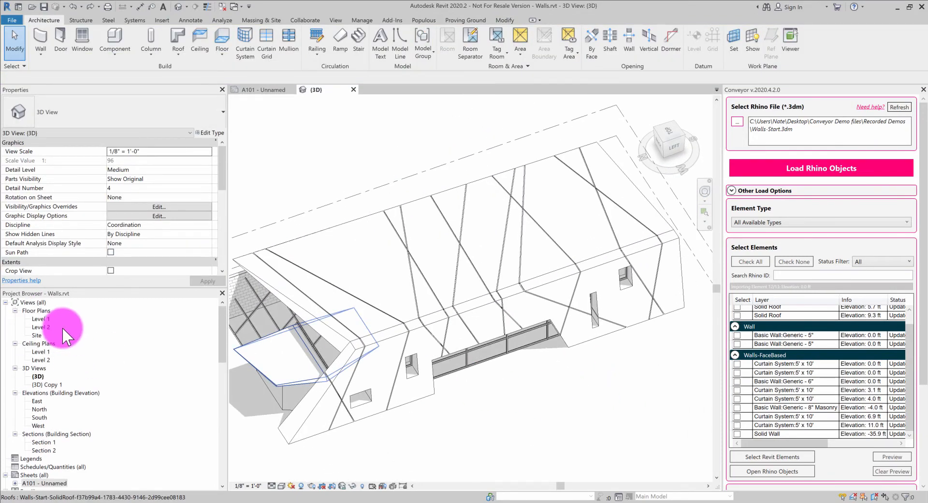
- Open the Level 1 floor plan and examine how the solid, masonry and curtain walls are cut
double_click(38, 319)
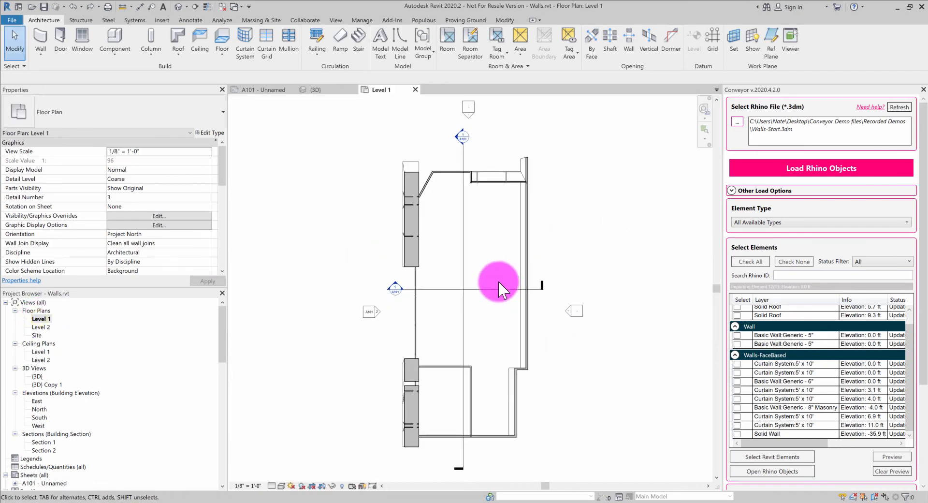
scroll(484, 278, up, 5)
middle_drag(411, 279, 418, 394)
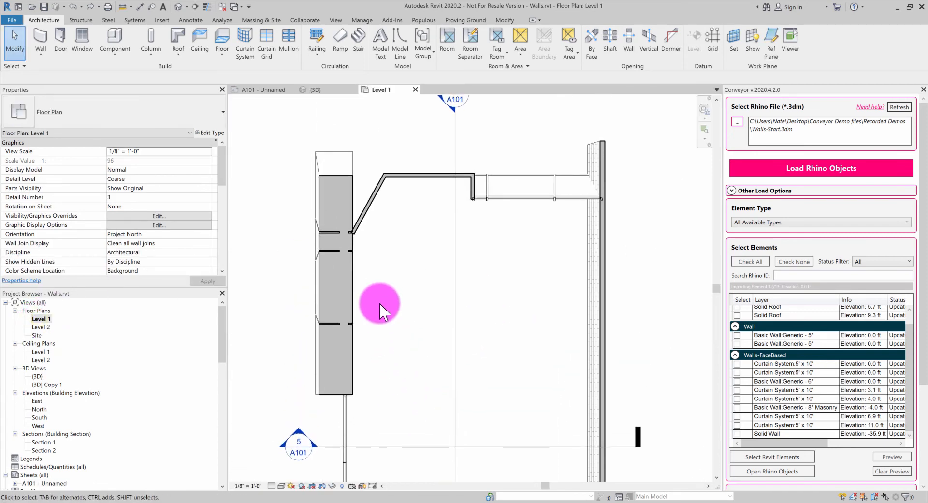
scroll(378, 272, up, 1)
scroll(559, 284, down, 2)
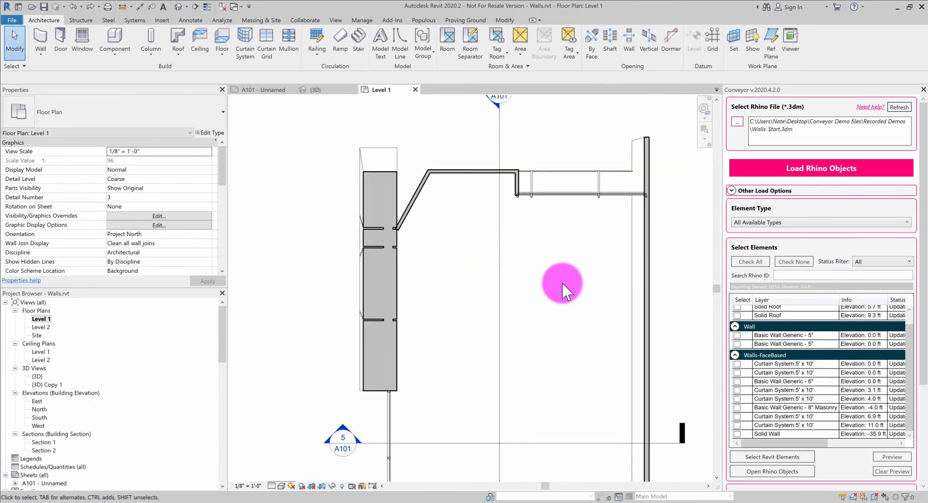
scroll(551, 242, up, 4)
mouse_move(551, 242)
middle_down()
mouse_move(543, 193)
mouse_move(543, 219)
middle_up()
scroll(543, 219, down, 2)
middle_drag(551, 303, 535, 335)
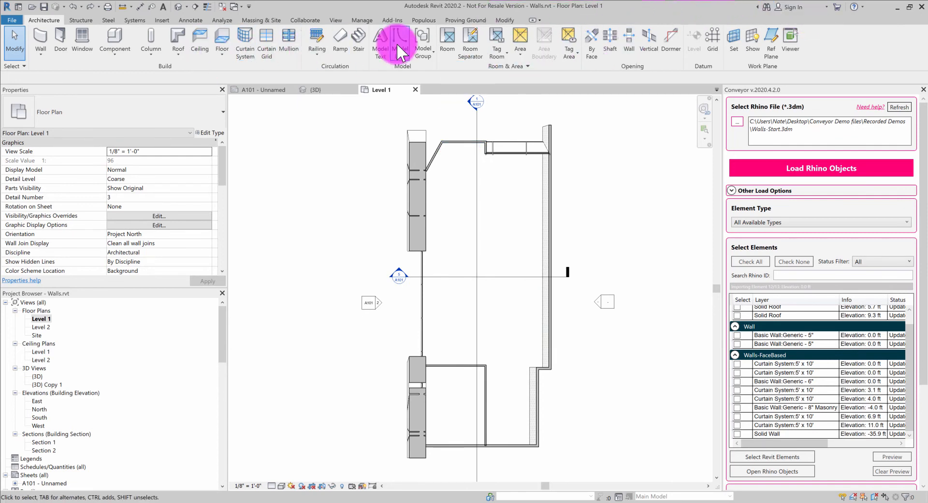
- Place tagged rooms in the large main space and the small enclosed space of the Level 1 plan
click(450, 40)
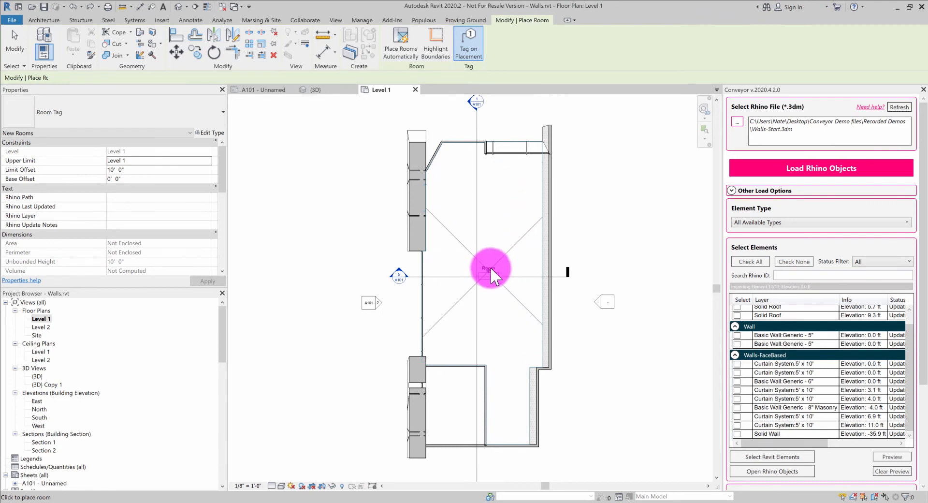
click(487, 261)
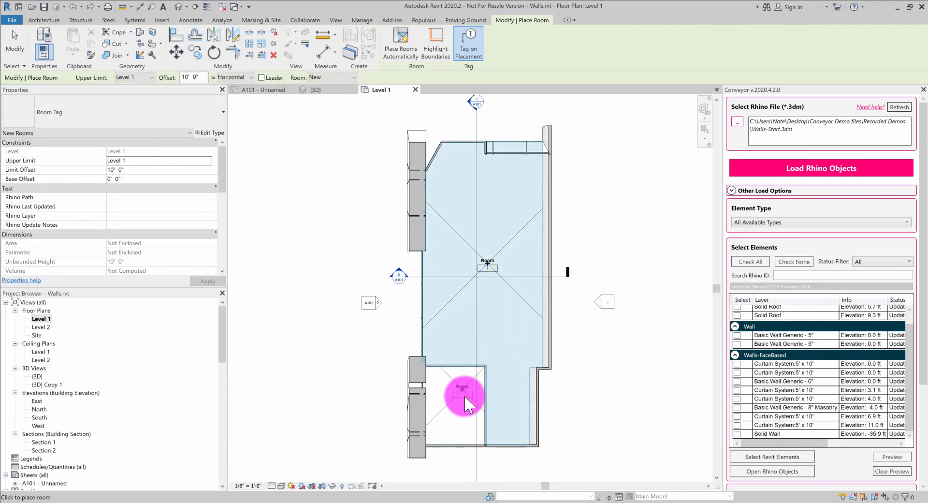
click(453, 410)
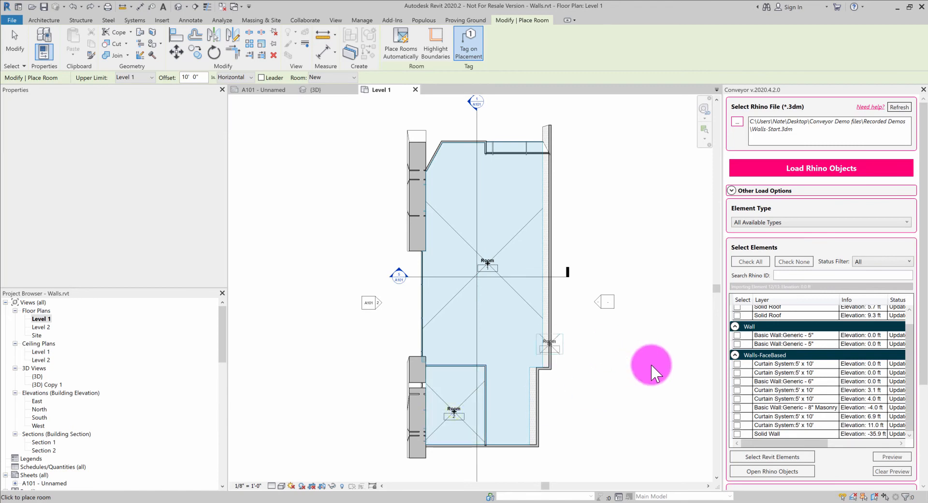
key(Escape)
key(Escape)
scroll(501, 303, up, 5)
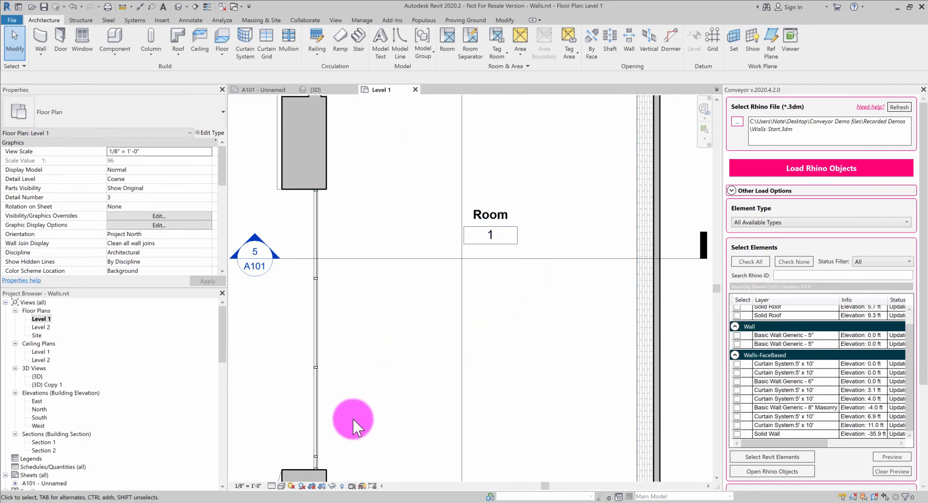
scroll(486, 291, down, 5)
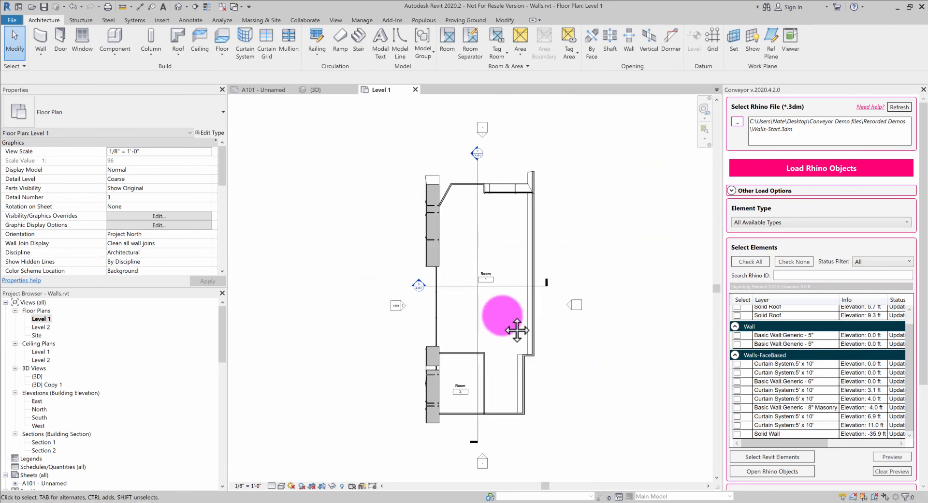
- Review the whole building in the 3D view, and open sheet A101
click(312, 91)
middle_drag(404, 310, 480, 238)
scroll(481, 238, down, 4)
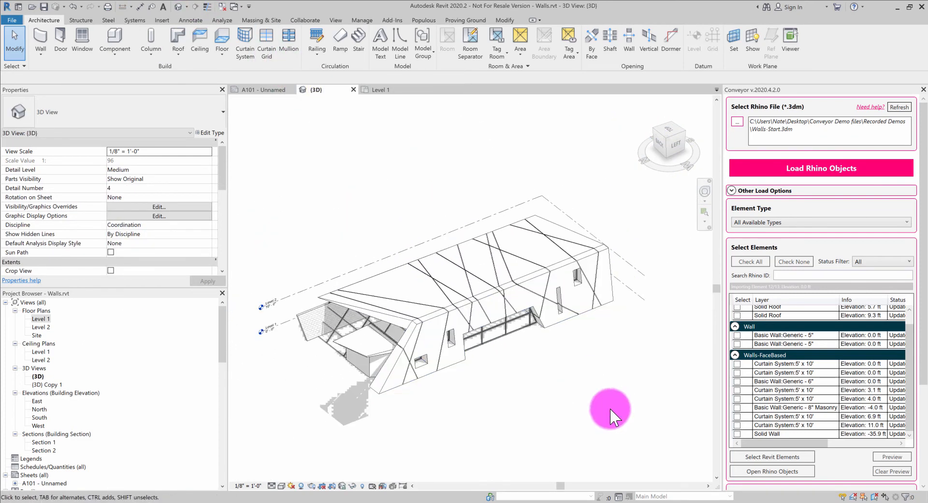
scroll(528, 381, up, 3)
mouse_move(529, 381)
middle_down()
mouse_move(543, 385)
mouse_move(523, 370)
mouse_move(525, 394)
mouse_move(506, 387)
mouse_move(543, 382)
mouse_move(544, 401)
mouse_move(517, 356)
mouse_move(533, 383)
mouse_move(518, 370)
middle_up()
scroll(507, 387, down, 2)
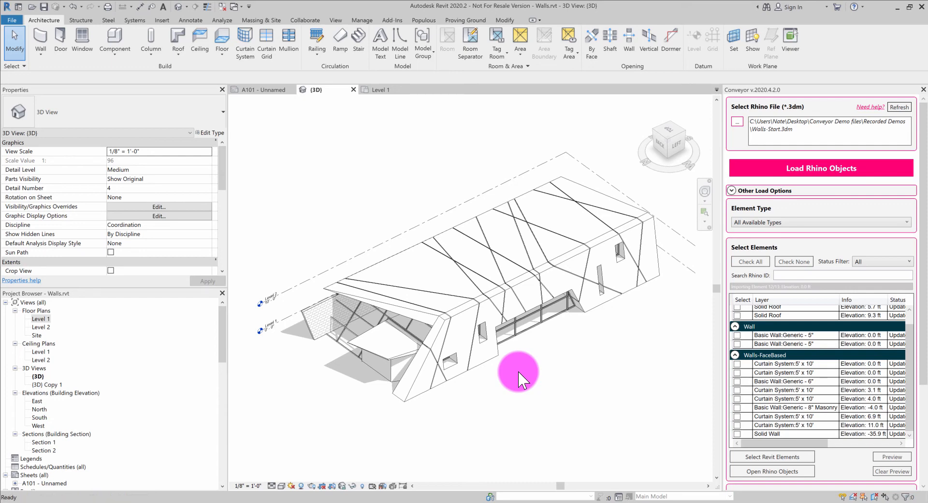
scroll(56, 437, down, 1)
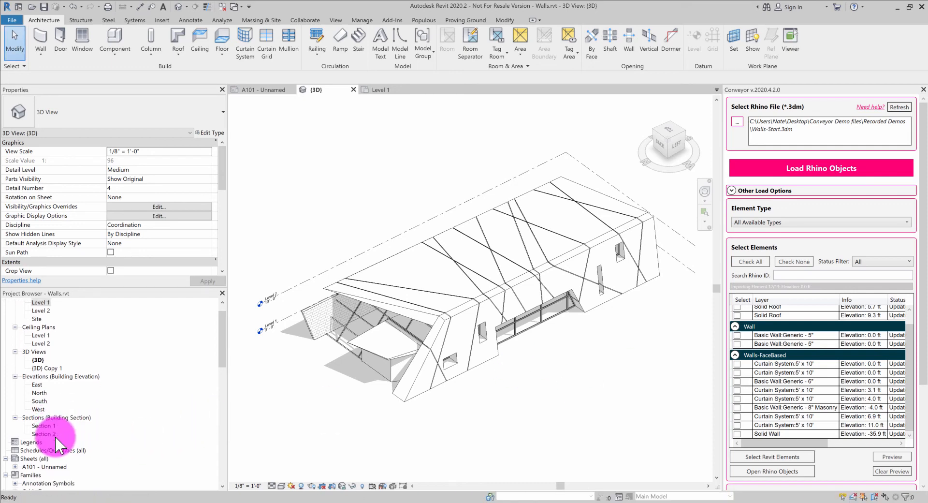
double_click(29, 467)
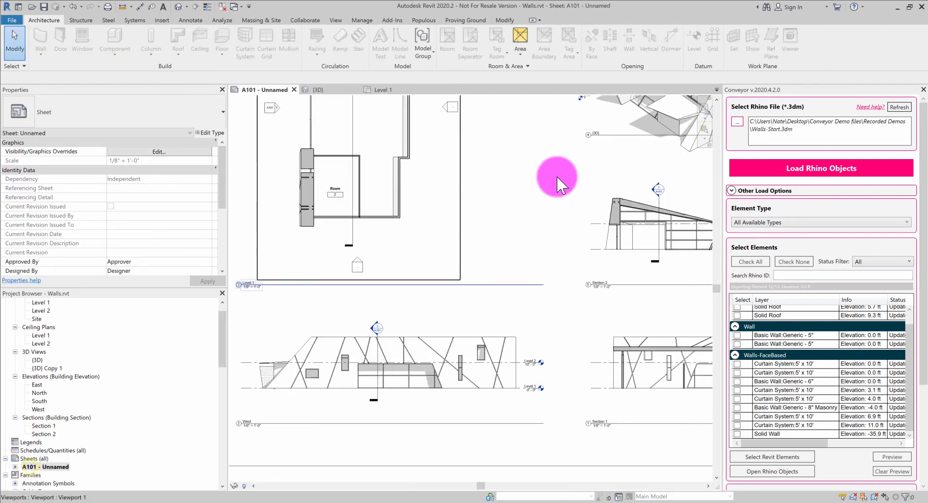
- Move the 3D viewport inside the sheet border and shift its view title below the building
middle_drag(555, 175, 526, 281)
scroll(522, 271, down, 2)
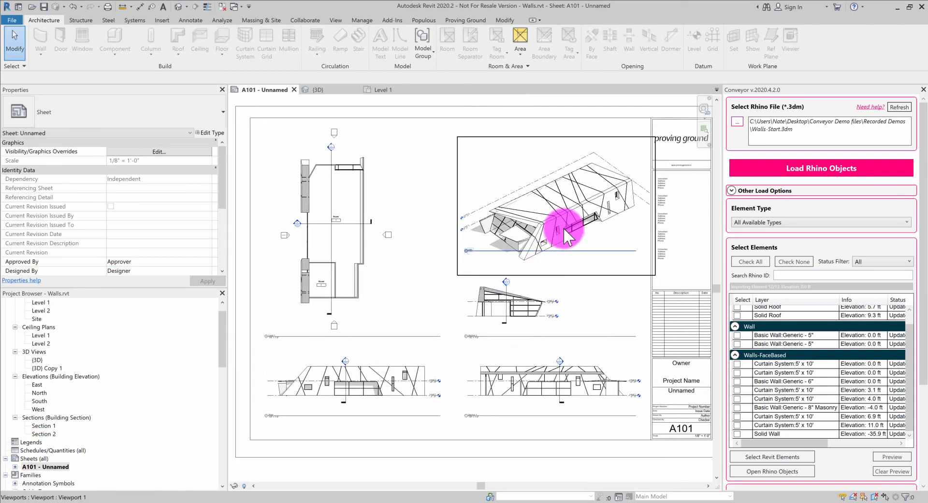
drag(559, 224, 548, 208)
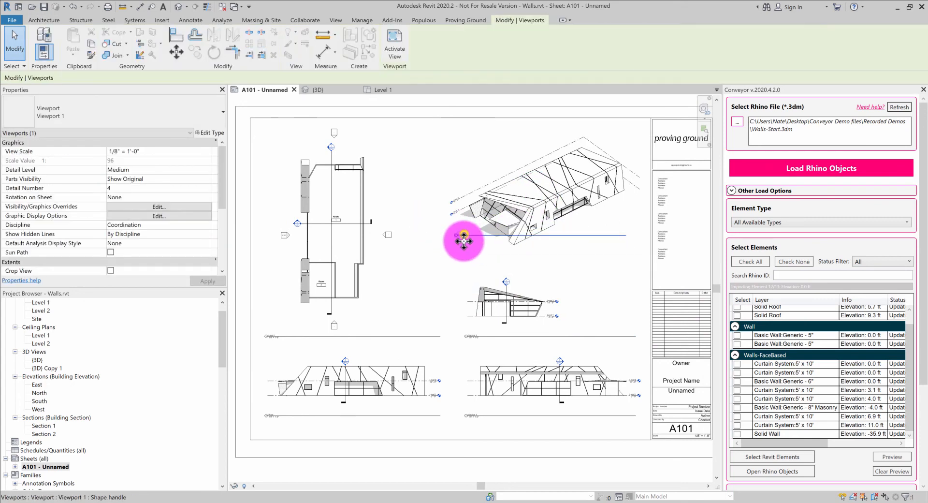
drag(462, 234, 475, 250)
click(416, 185)
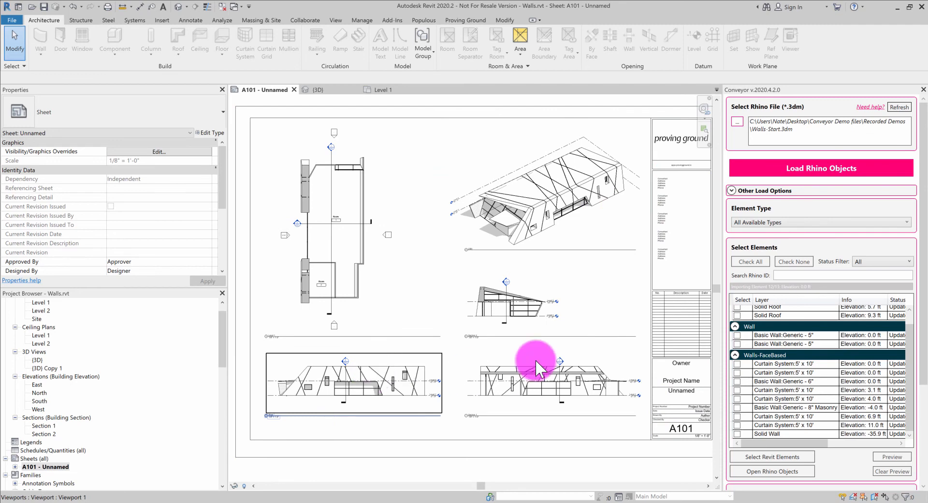
- Examine the Level 1 plan with its room tags and the overall layout of views on sheet A101
scroll(359, 191, up, 5)
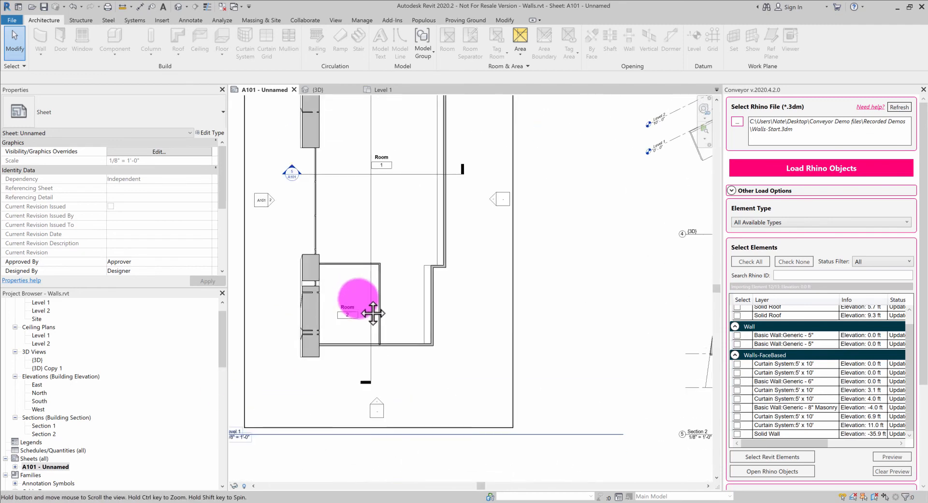
scroll(379, 225, down, 2)
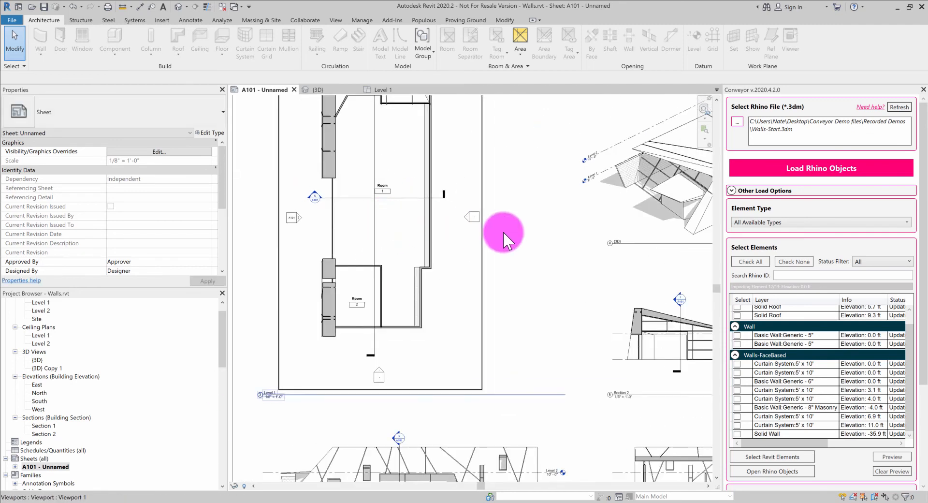
middle_drag(584, 264, 484, 247)
scroll(484, 247, down, 5)
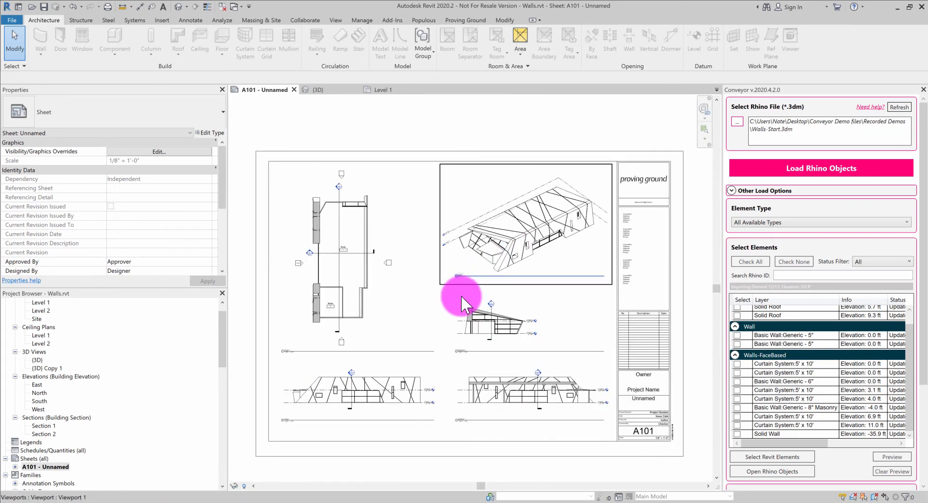
scroll(484, 256, up, 1)
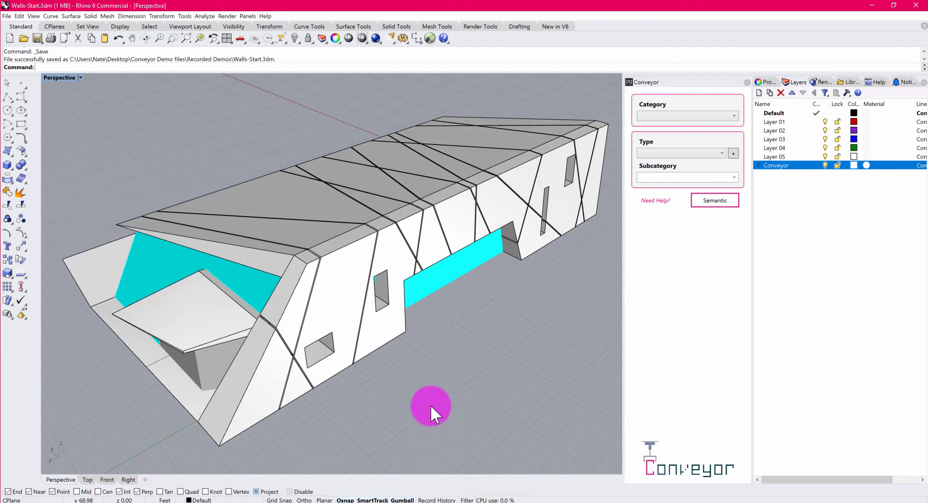
- Review the source building model in Rhino, and return to Revit to compare it with the views on sheet A101
right_drag(431, 406, 508, 323)
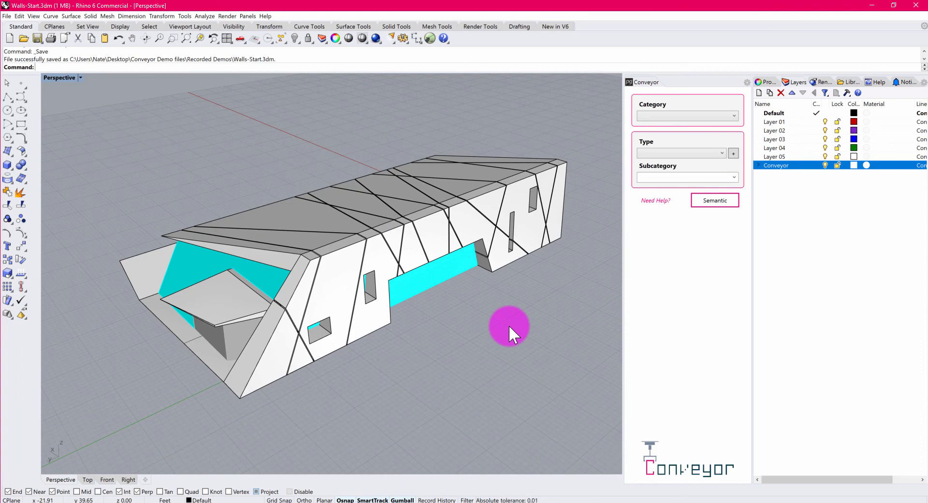
click(389, 502)
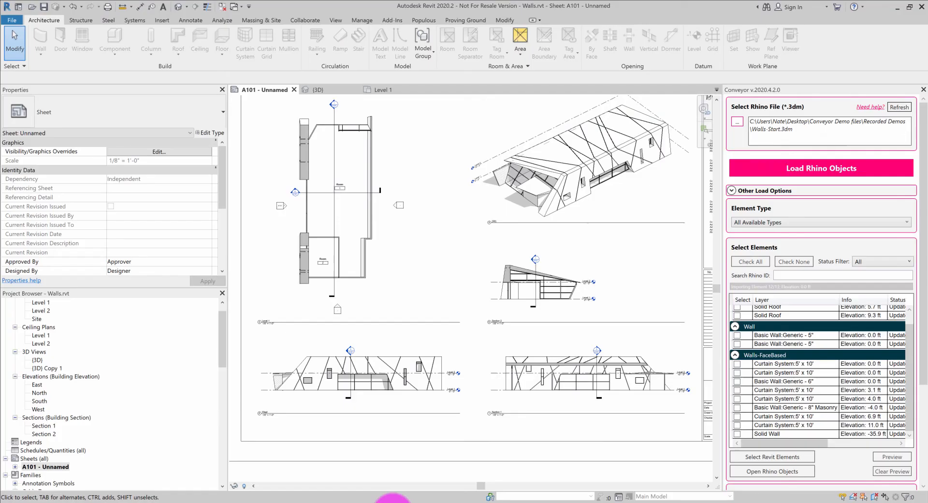
click(410, 376)
middle_drag(622, 271, 622, 286)
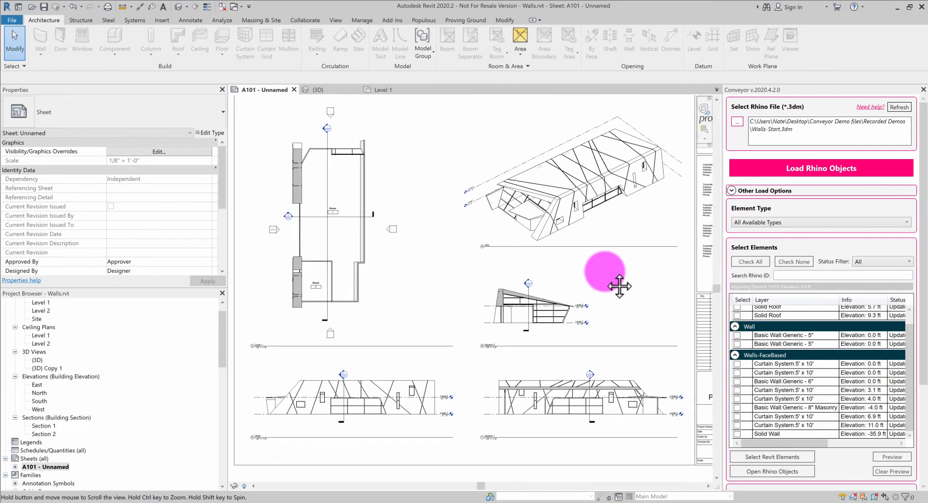